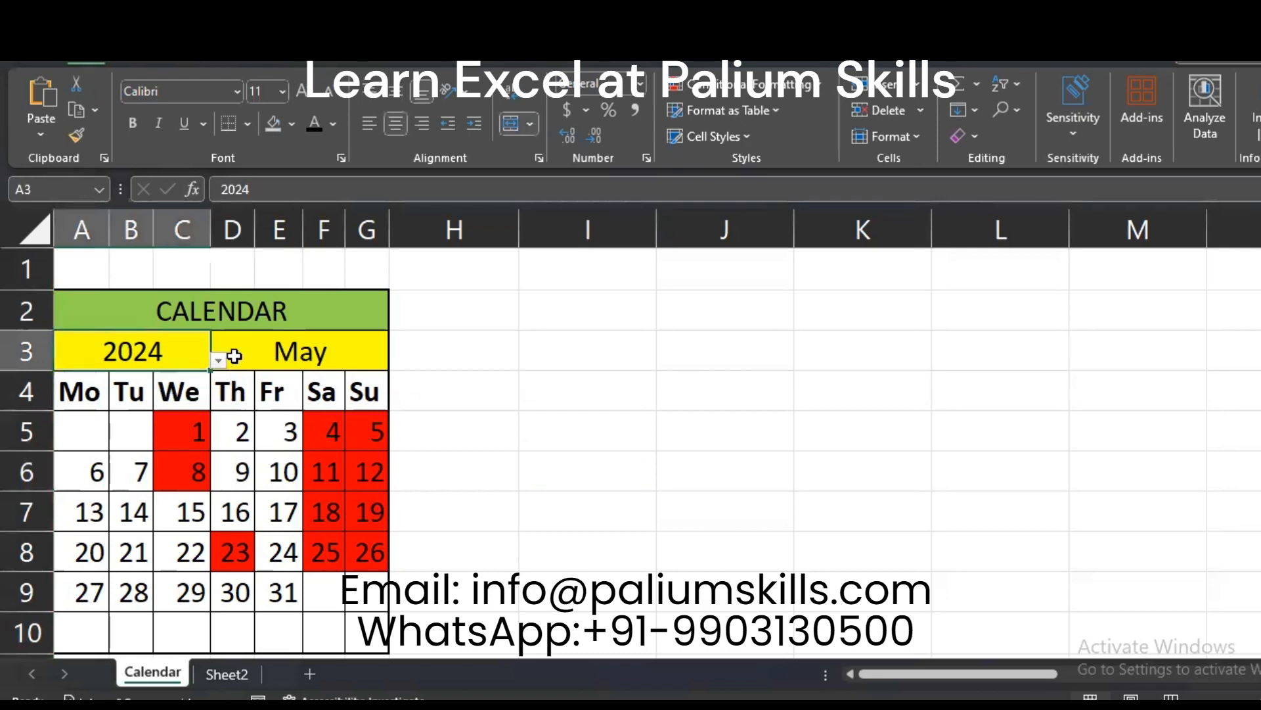
Examine the calendar's year and month drop-down cells and the formula in cell A5 that fills the dates.
click(219, 360)
click(299, 342)
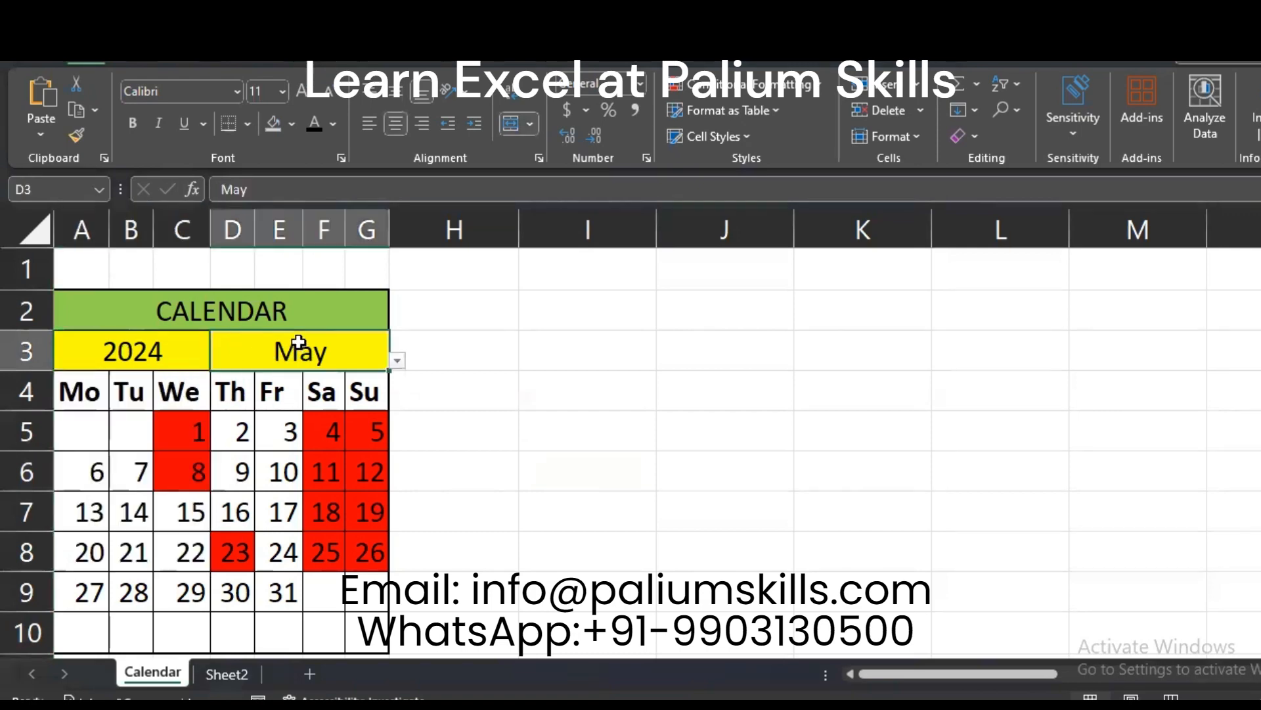
click(398, 362)
click(508, 324)
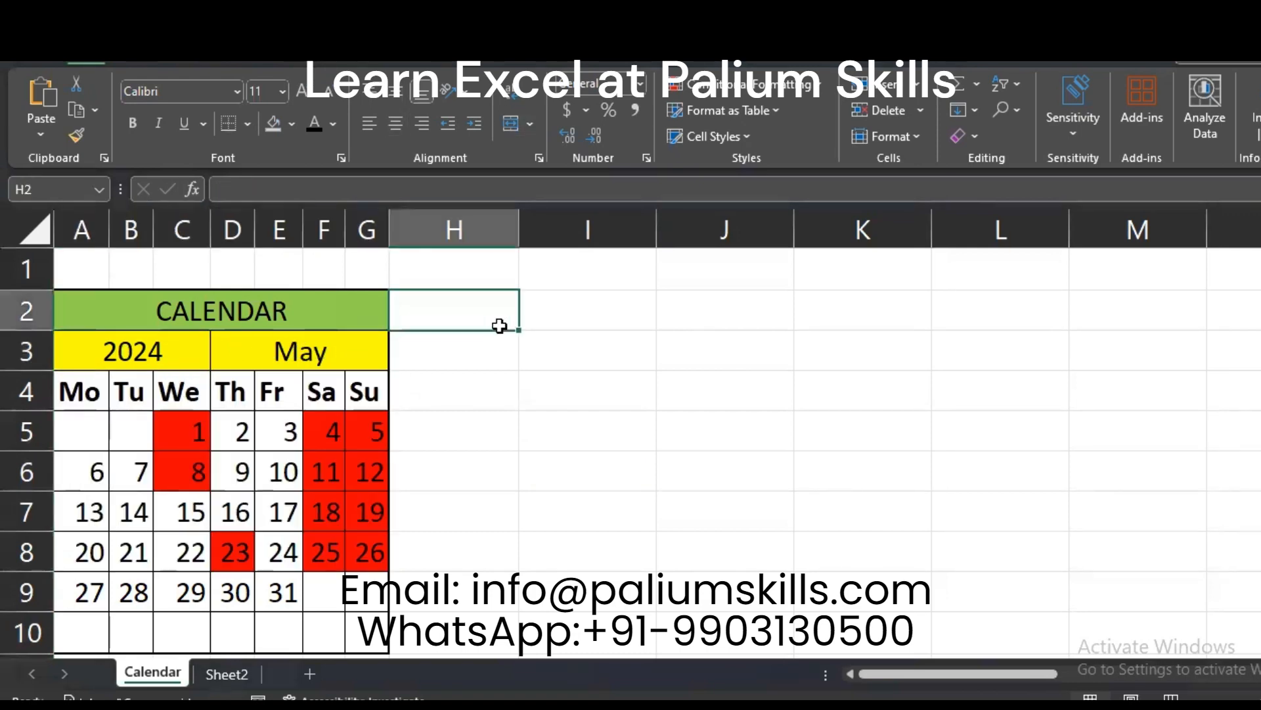
click(122, 327)
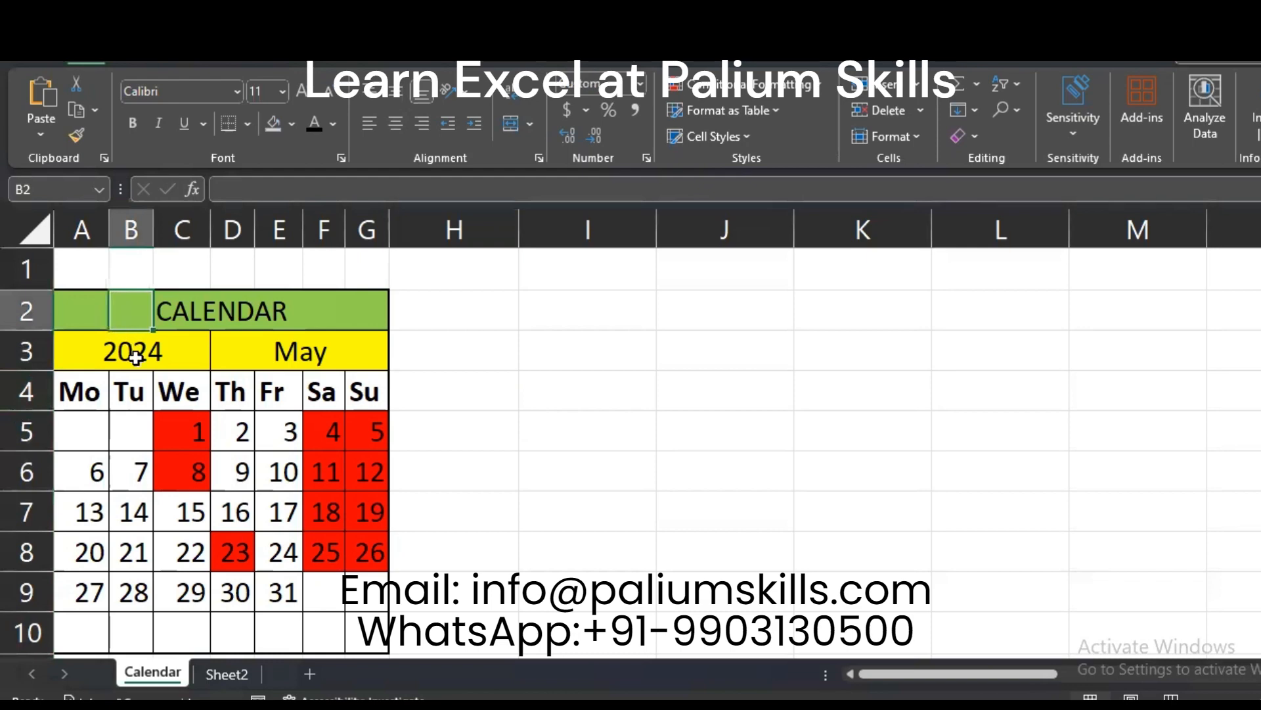
click(92, 418)
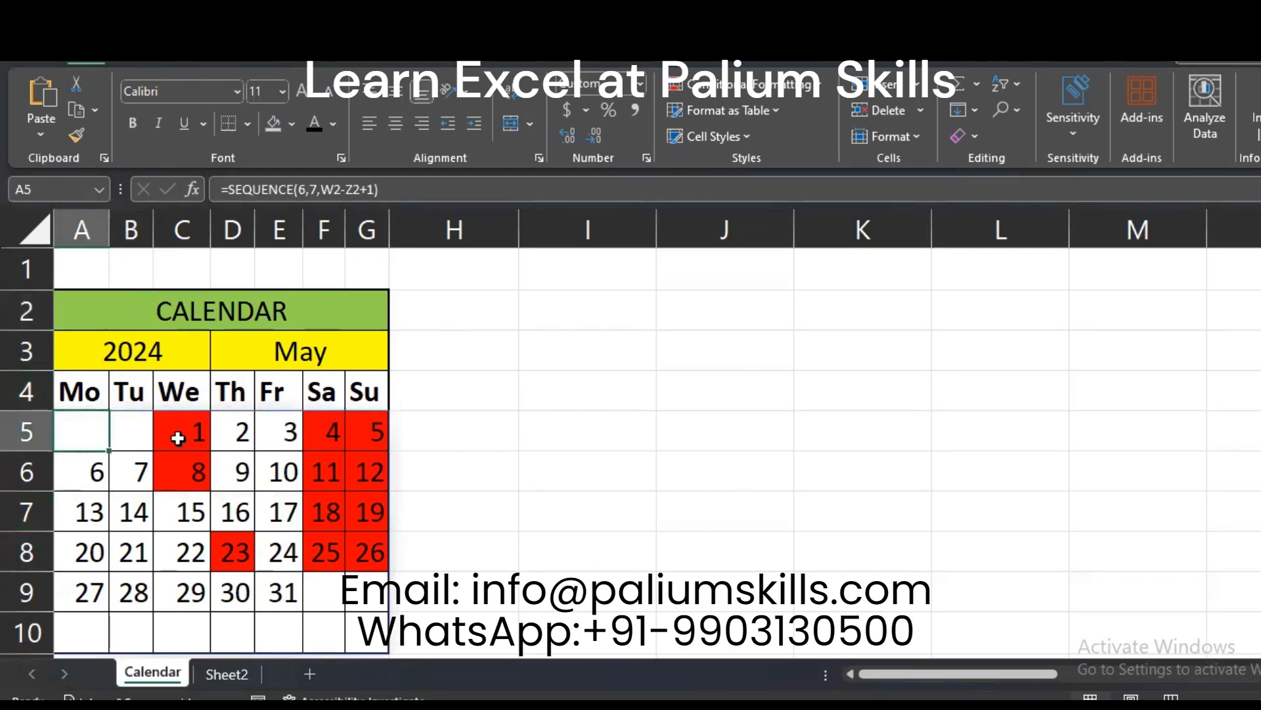
click(172, 350)
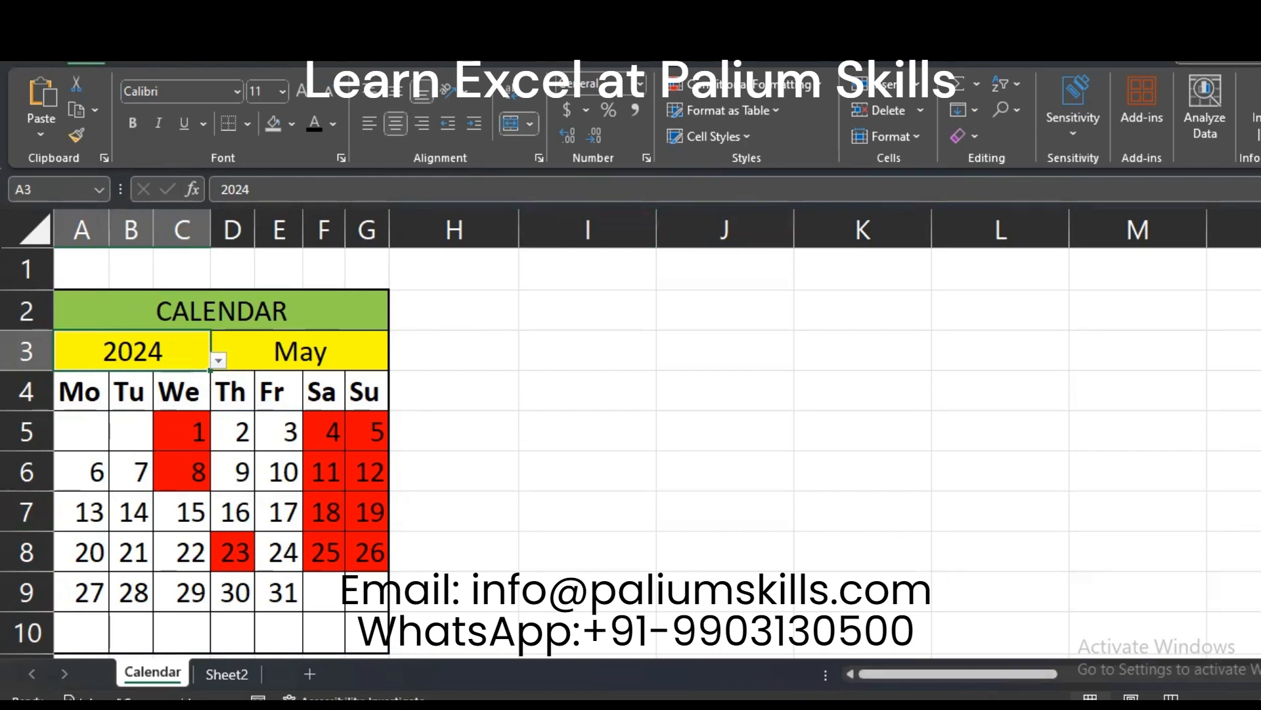
Delete the surplus empty columns between the calendar and the step list, first J to L and then I and J.
ctrl+scroll(631, 434, down, 3)
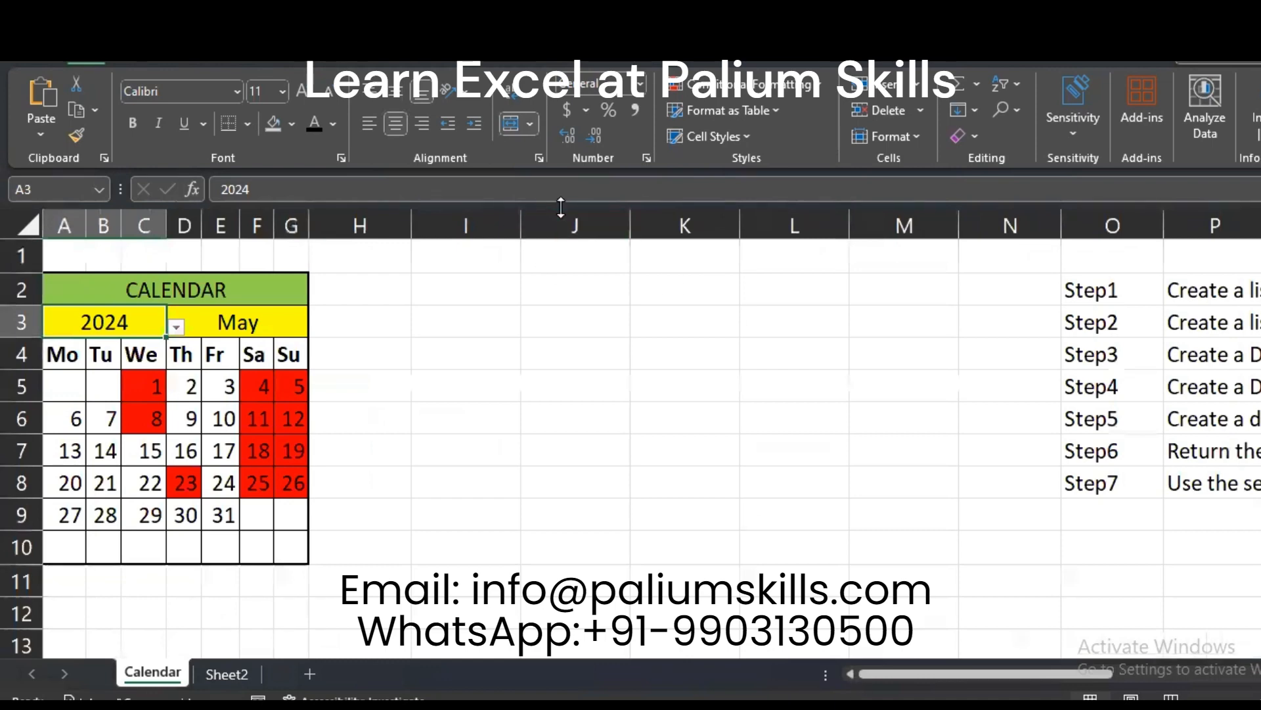
click(591, 224)
drag(591, 224, 794, 218)
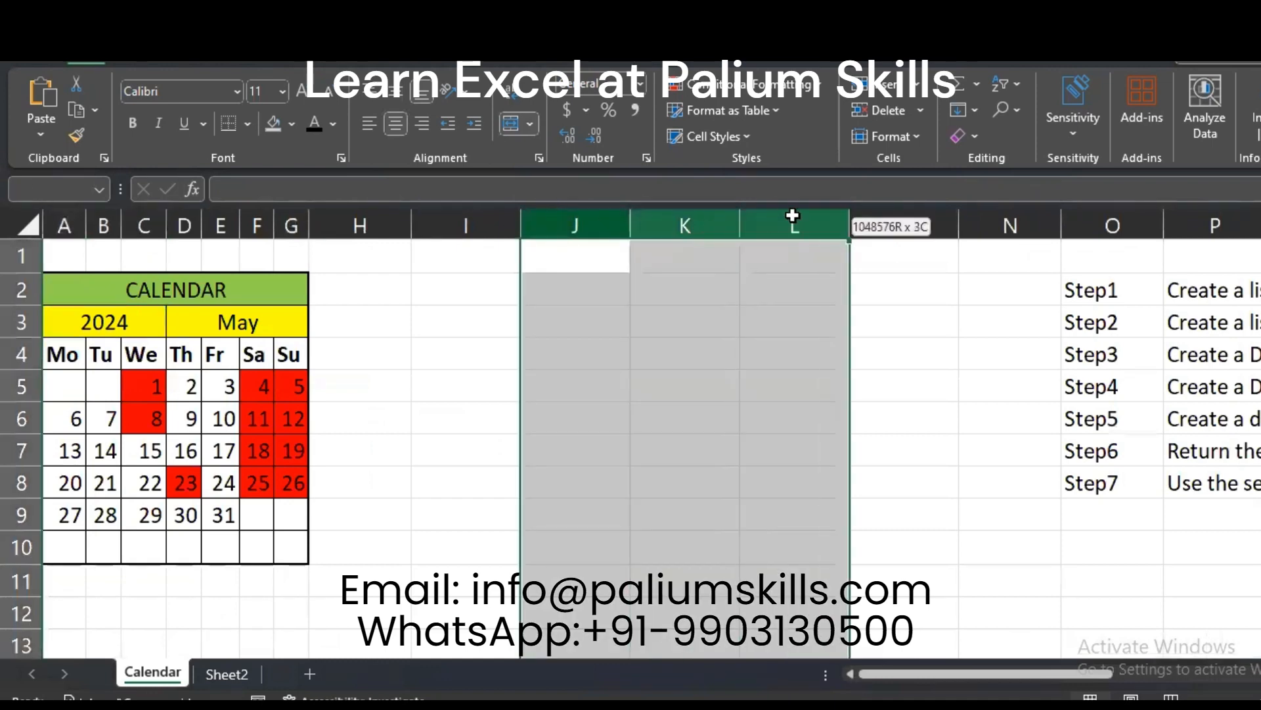
right_click(796, 222)
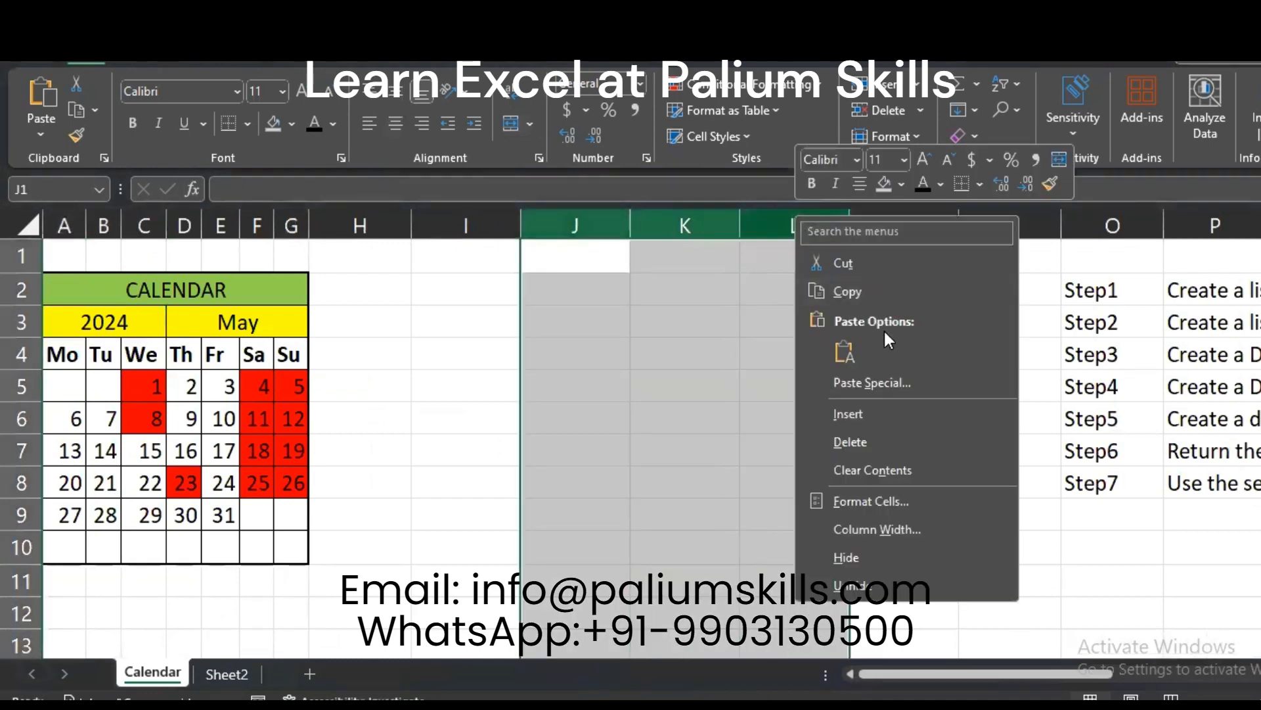
click(874, 442)
drag(468, 225, 595, 235)
right_click(594, 235)
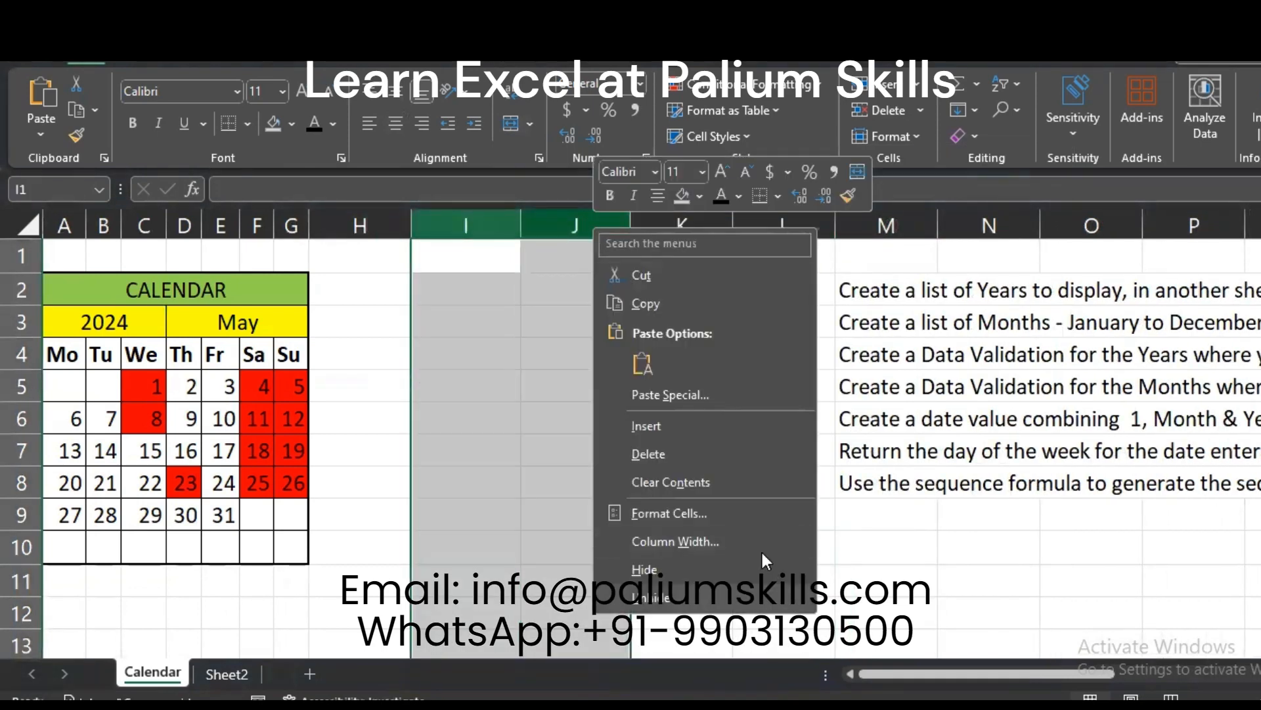
click(716, 447)
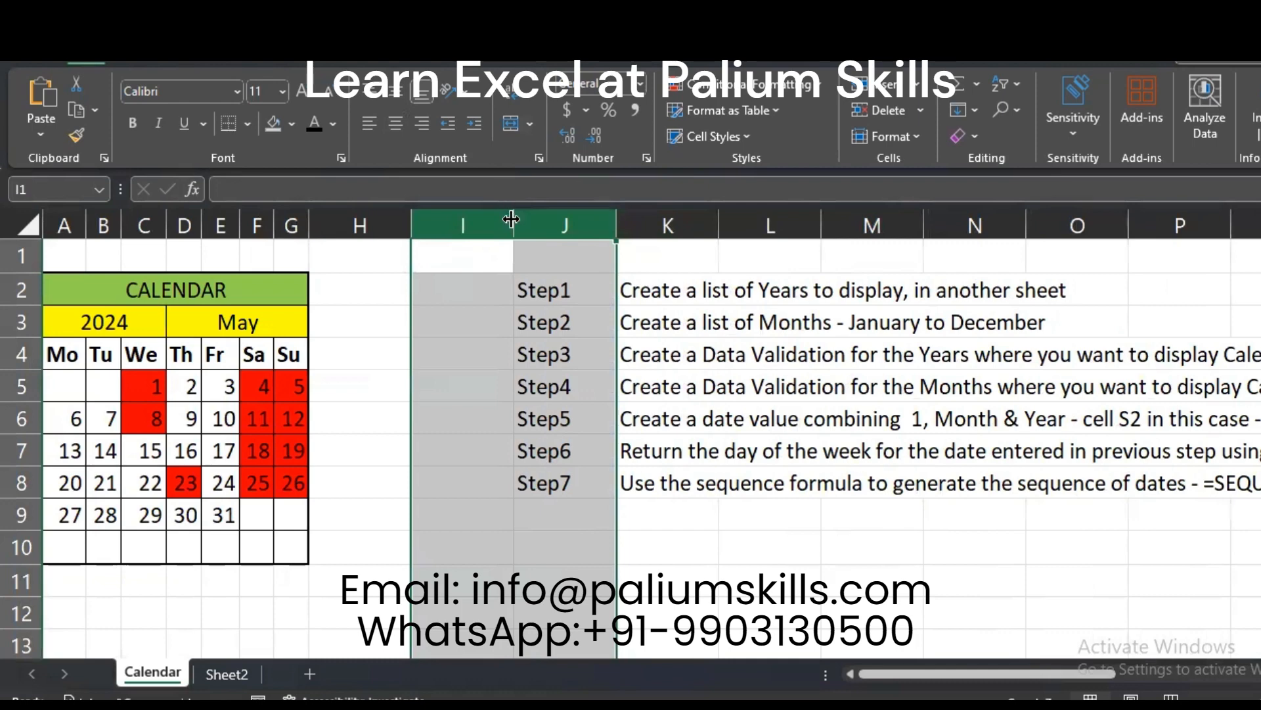
Narrow the empty columns H and I beside the calendar and autofit column J to the step labels.
drag(513, 223, 346, 226)
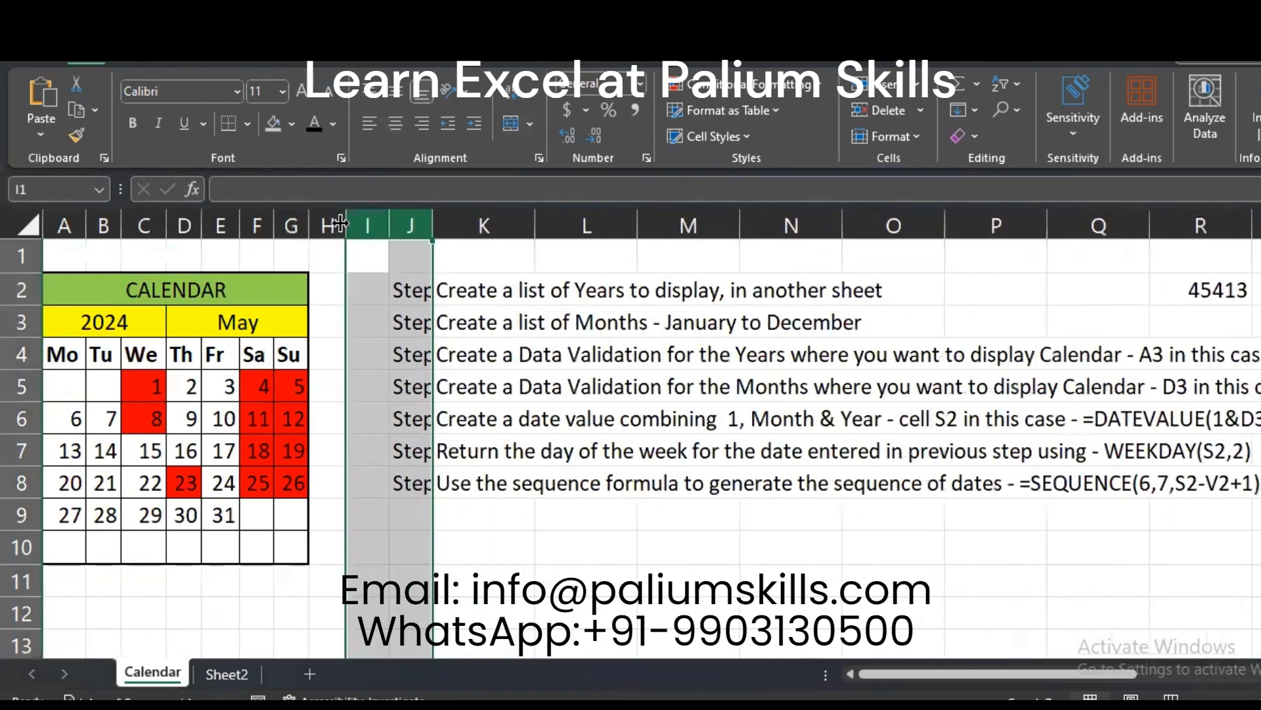
double_click(432, 225)
click(414, 279)
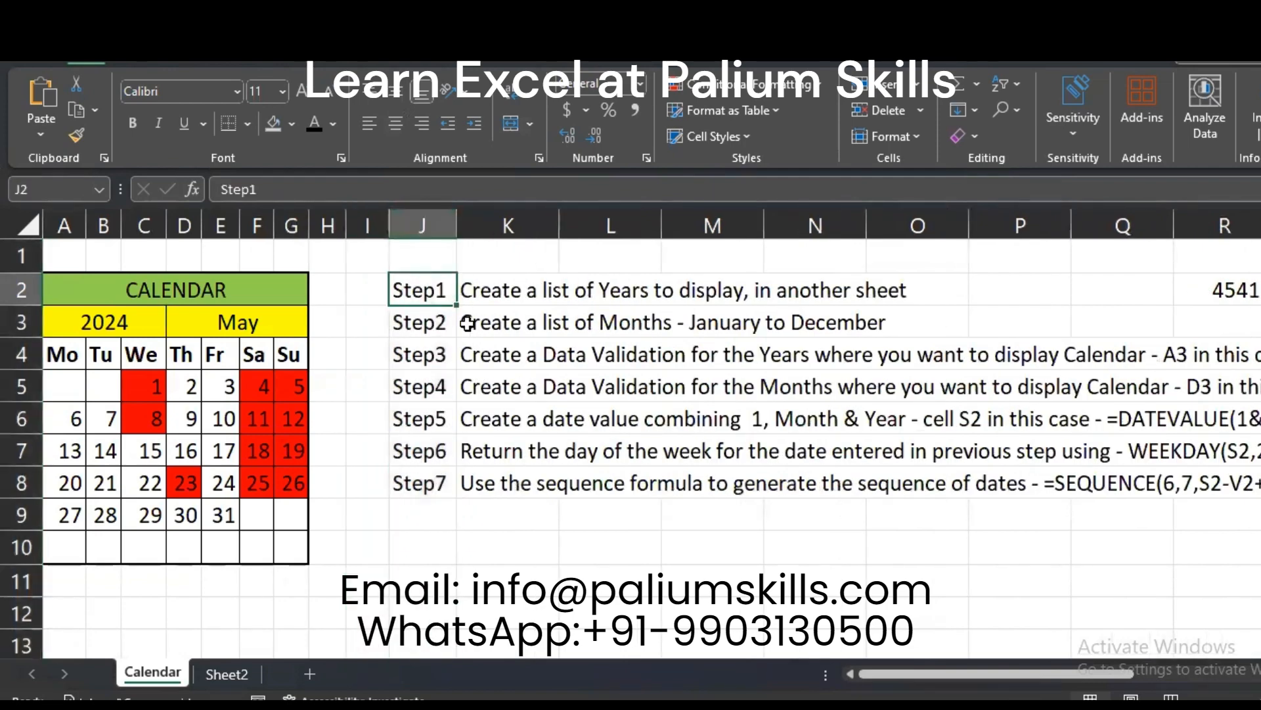
Review the Step1 instruction and the matching list of years in column B of Sheet2, returning to the Calendar sheet.
click(498, 289)
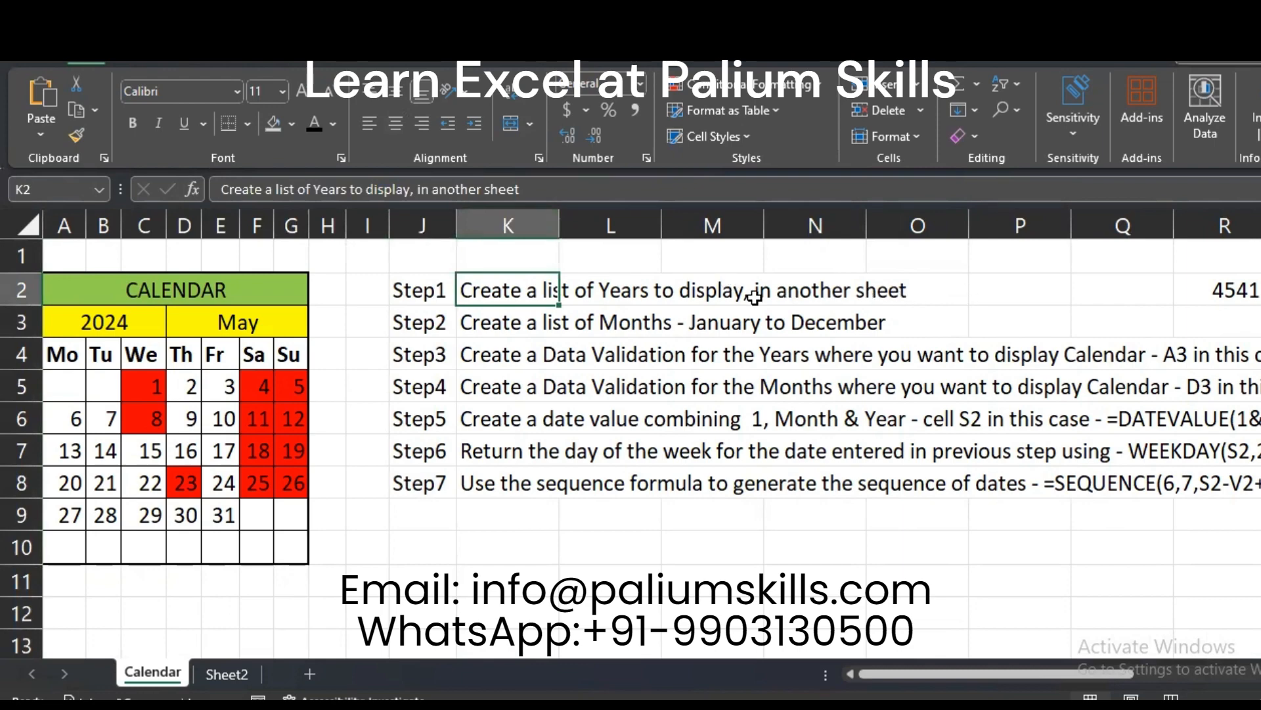
click(224, 674)
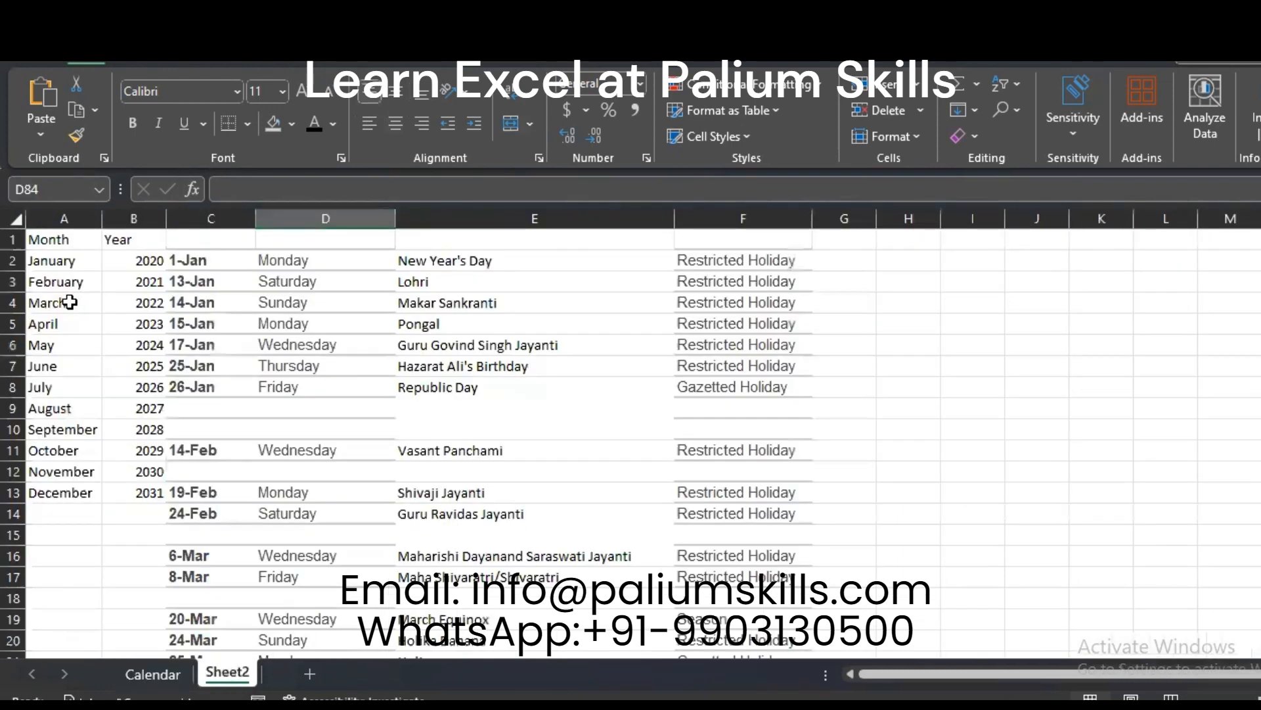
click(134, 257)
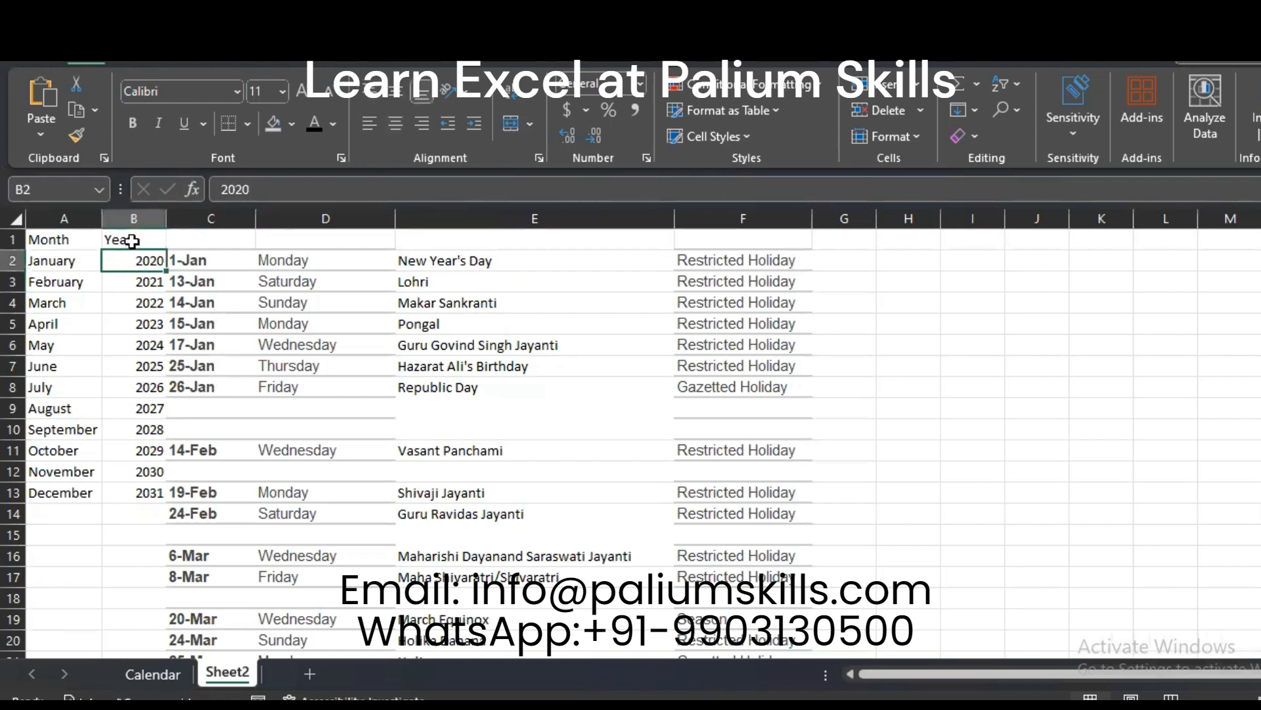
drag(132, 243, 136, 500)
click(144, 683)
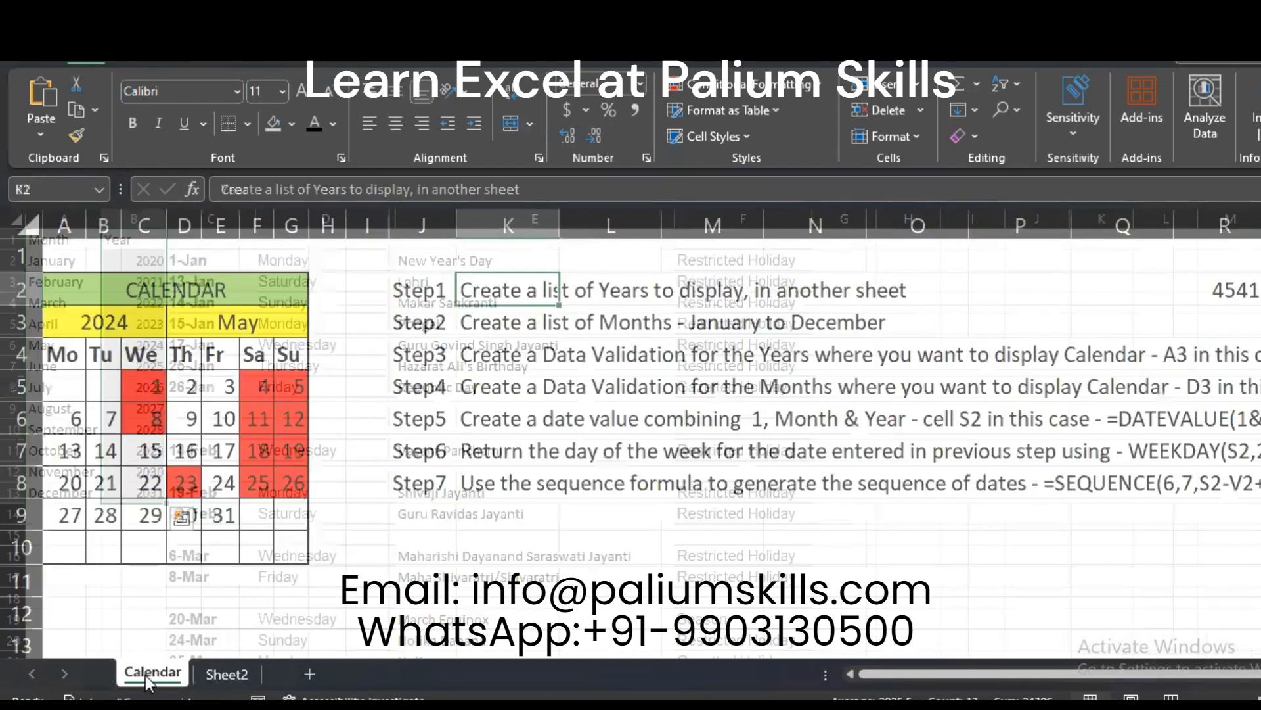
Review the Step2 instruction and the list of months in Sheet2 cells A2:A13, returning to the Calendar sheet.
click(503, 325)
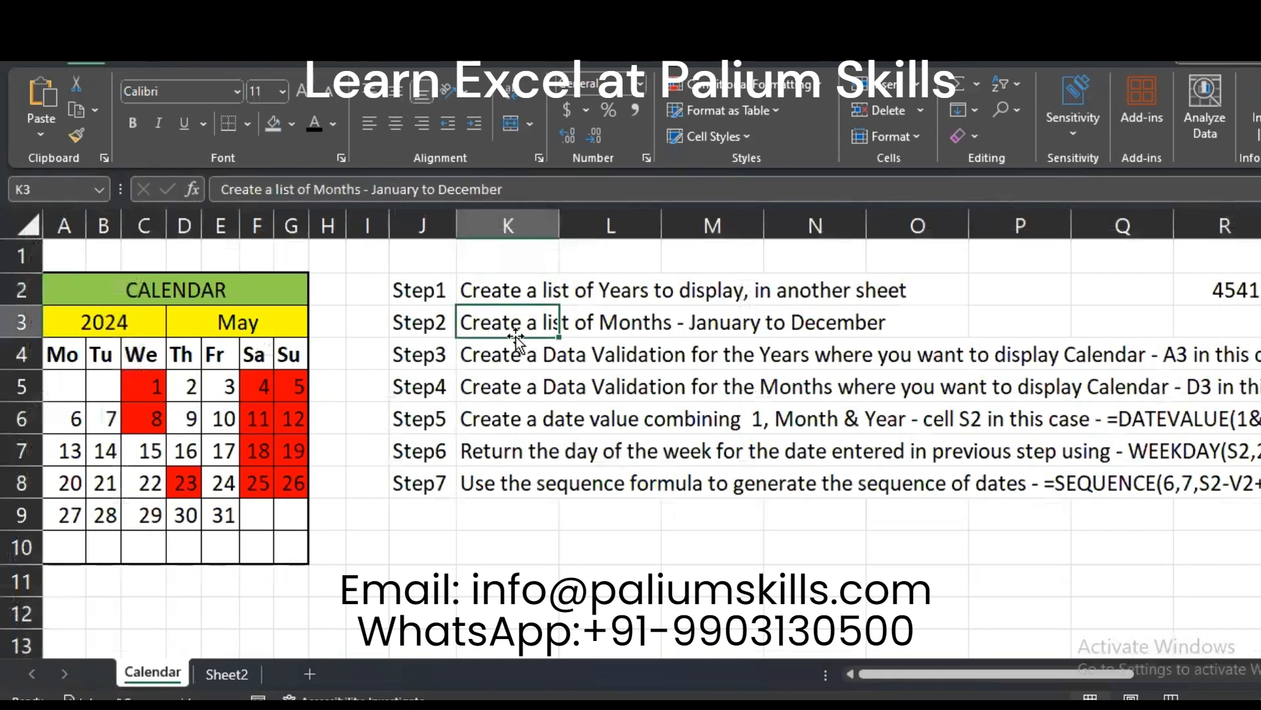
click(226, 673)
drag(41, 260, 51, 493)
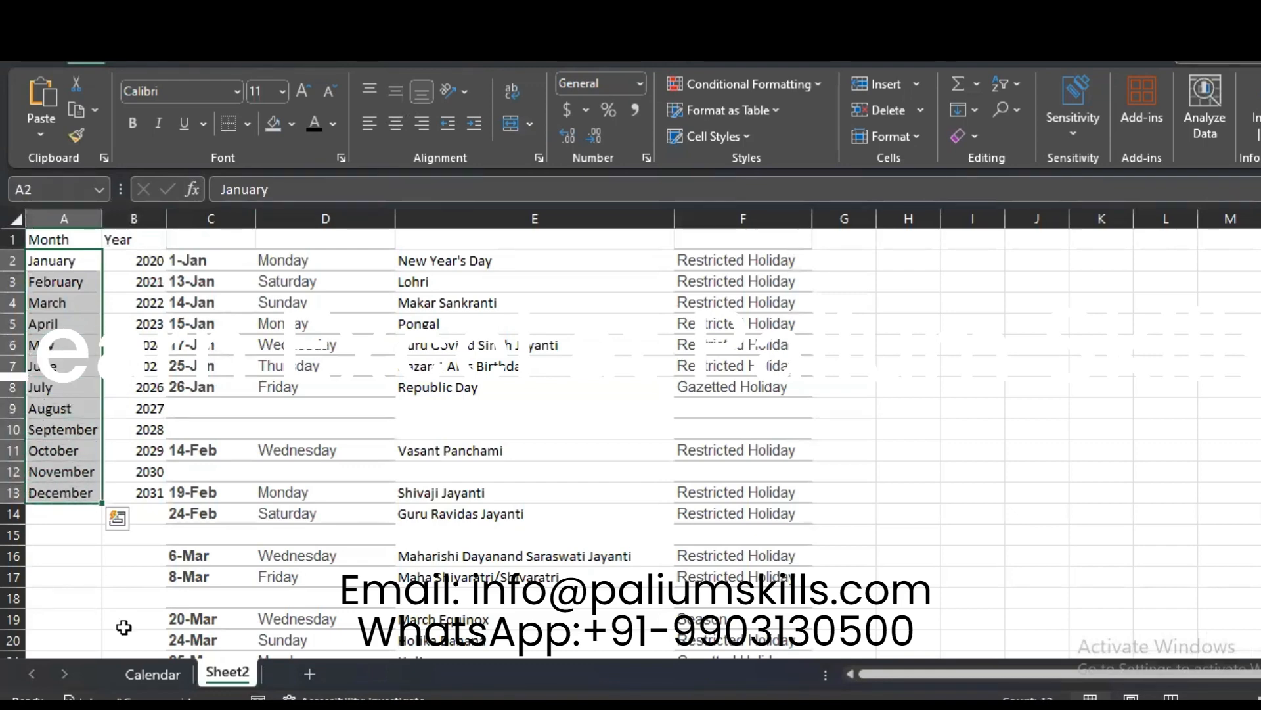
click(148, 673)
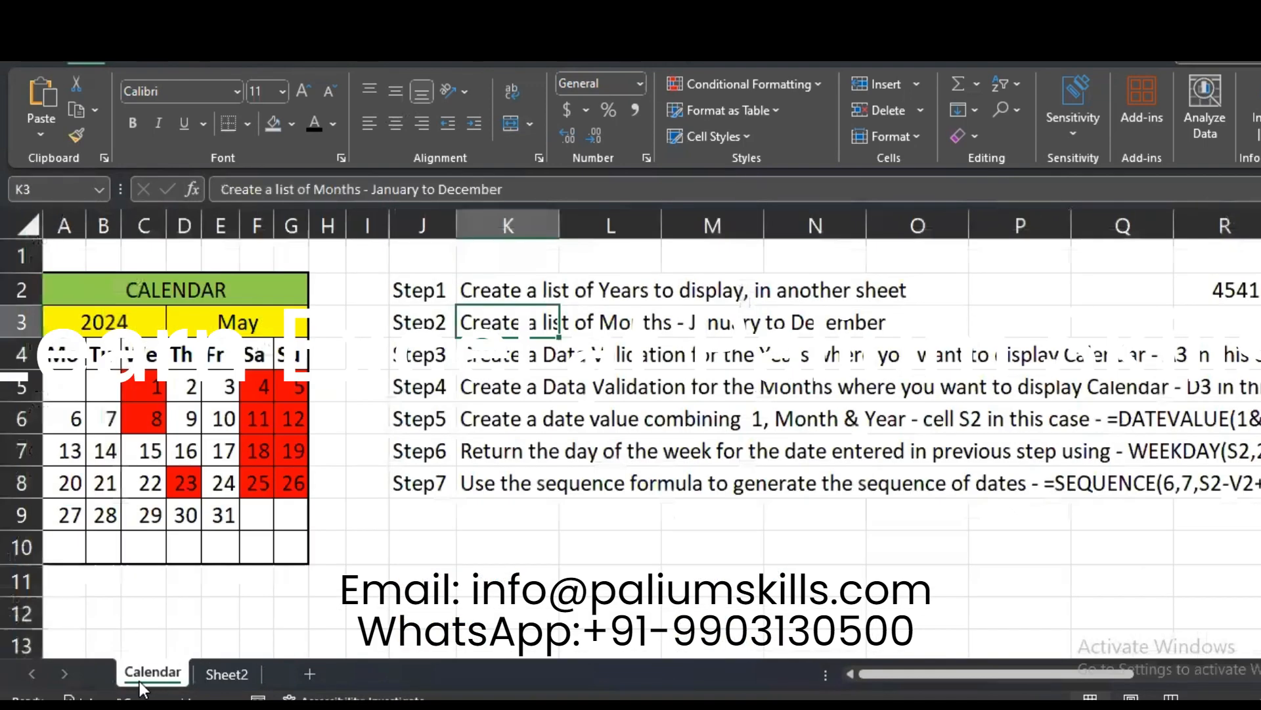
Read the Step3 instruction and inspect the data validation criteria and list source of year cell A3, leaving the settings unchanged.
click(491, 364)
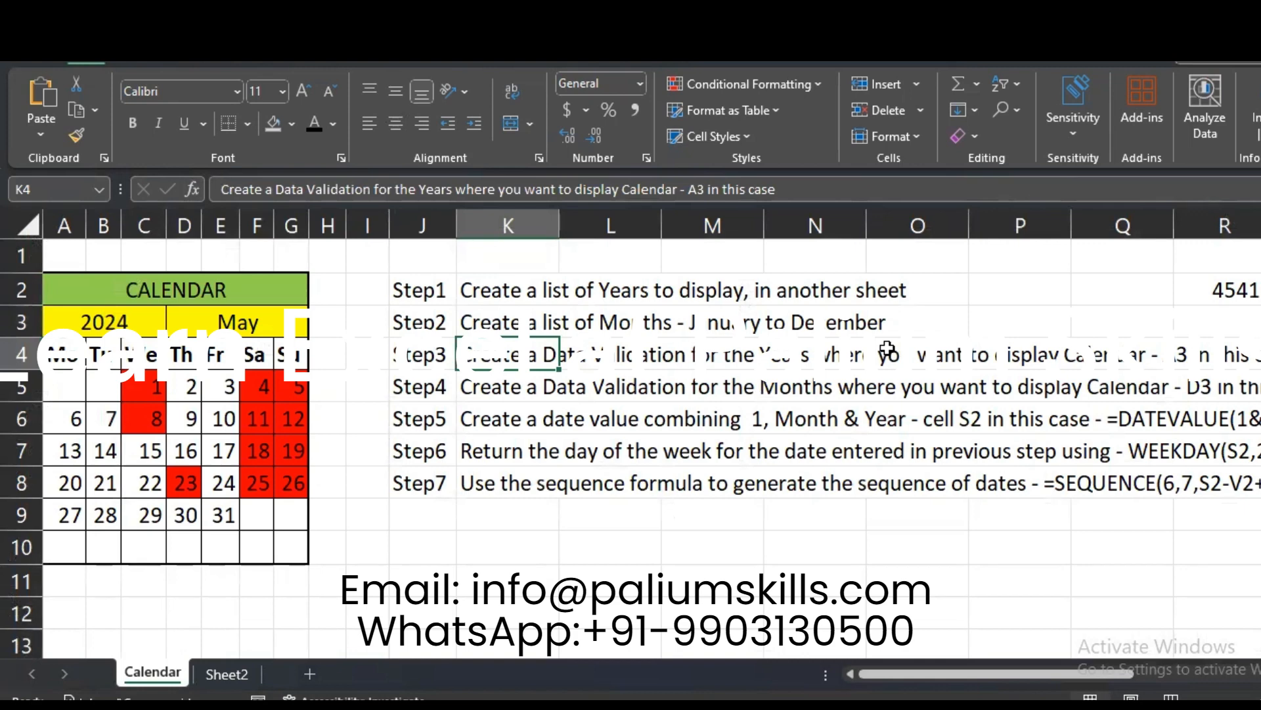
click(63, 316)
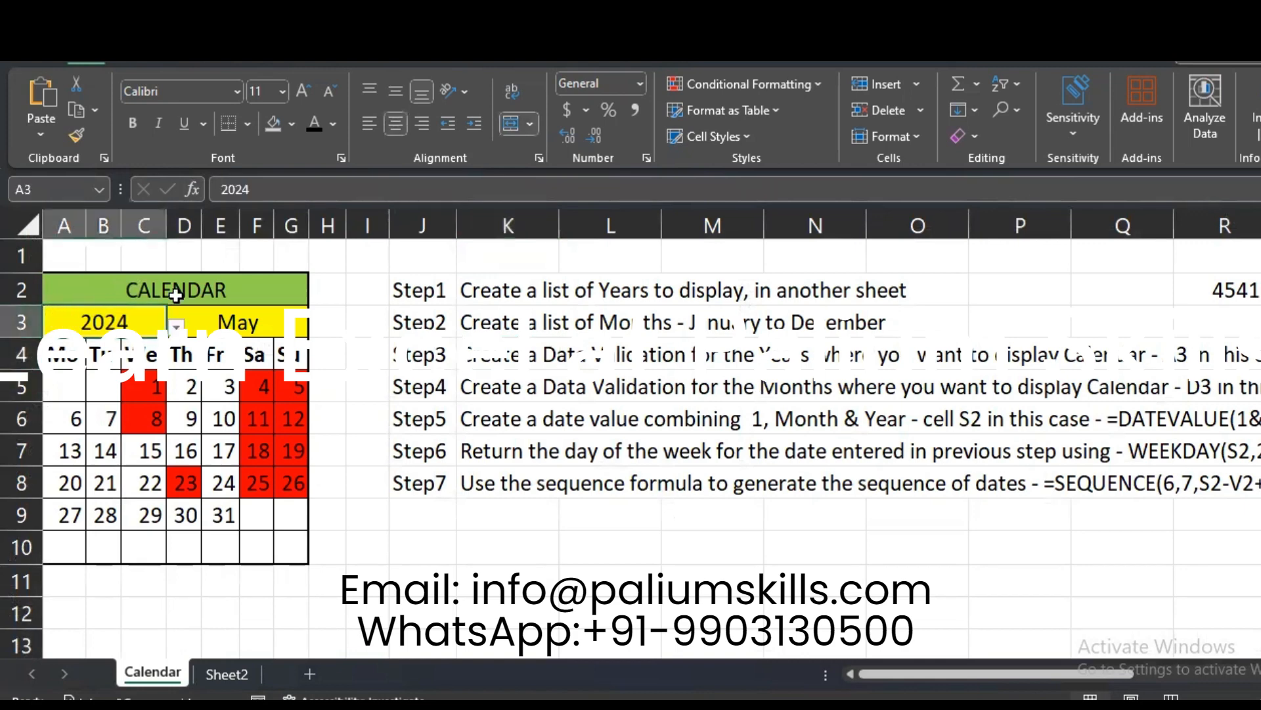
click(176, 326)
click(176, 326)
click(358, 60)
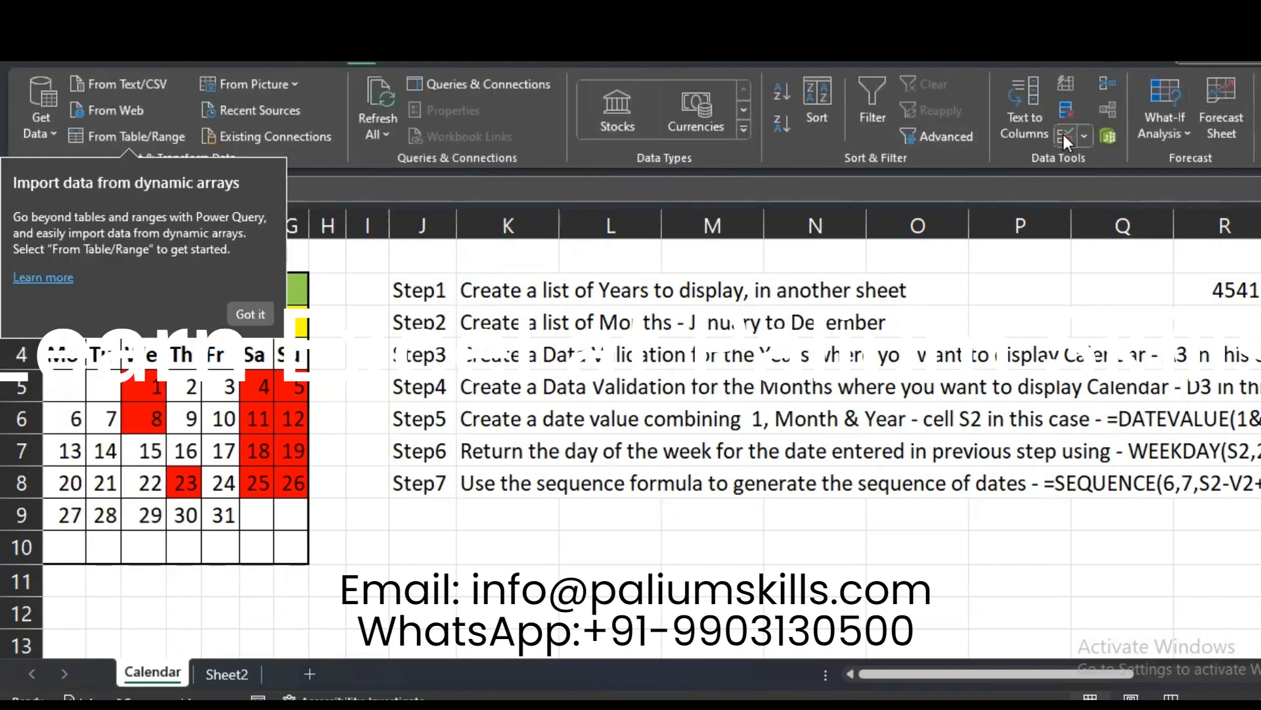
click(1063, 136)
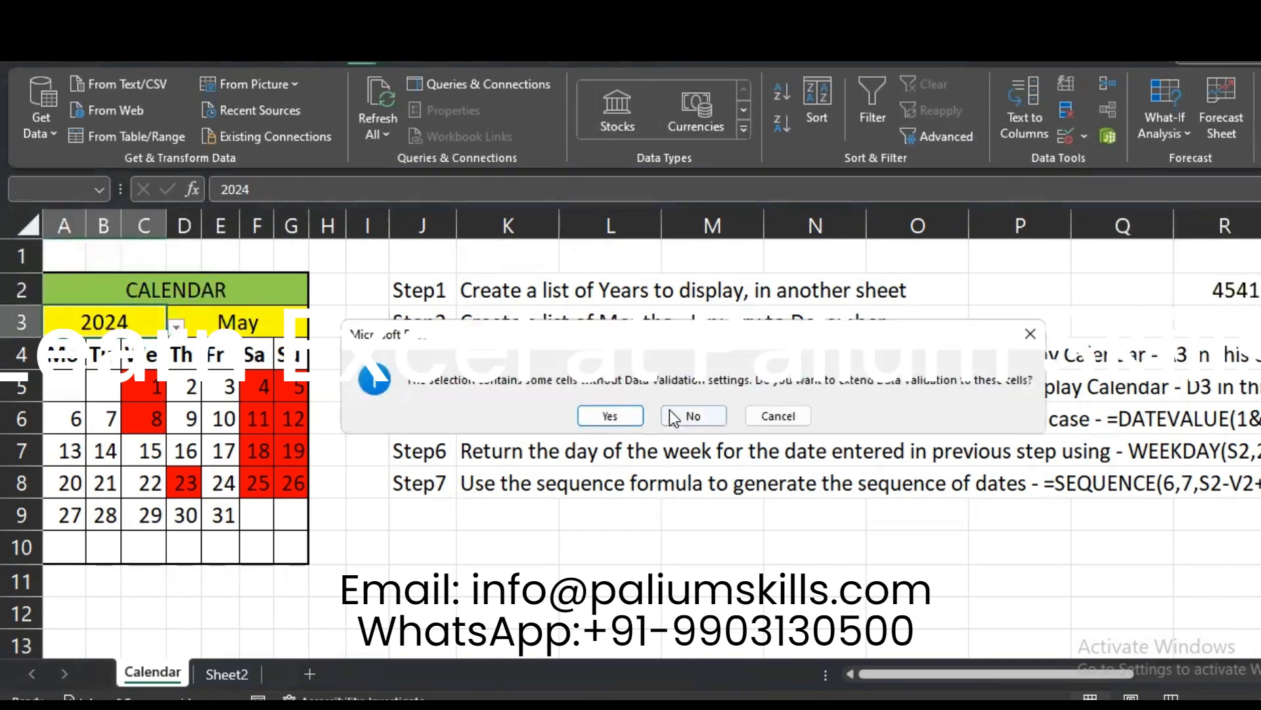
click(622, 418)
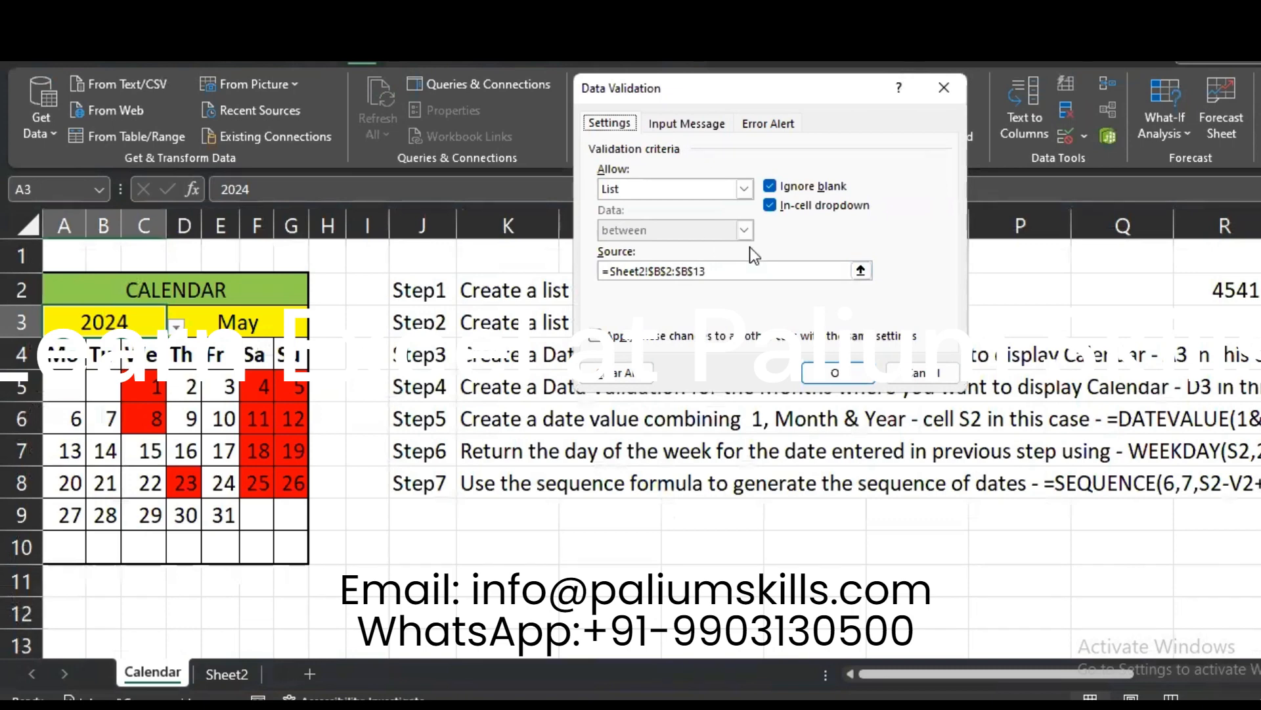
click(746, 266)
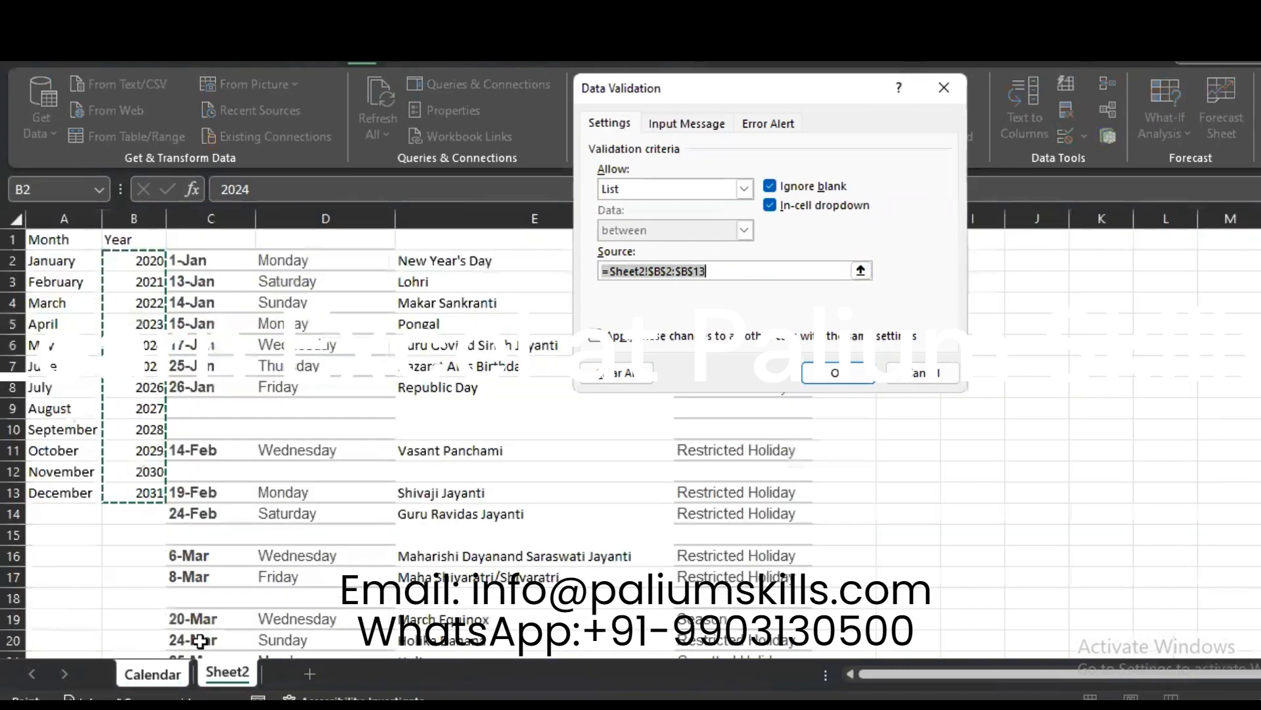
click(921, 373)
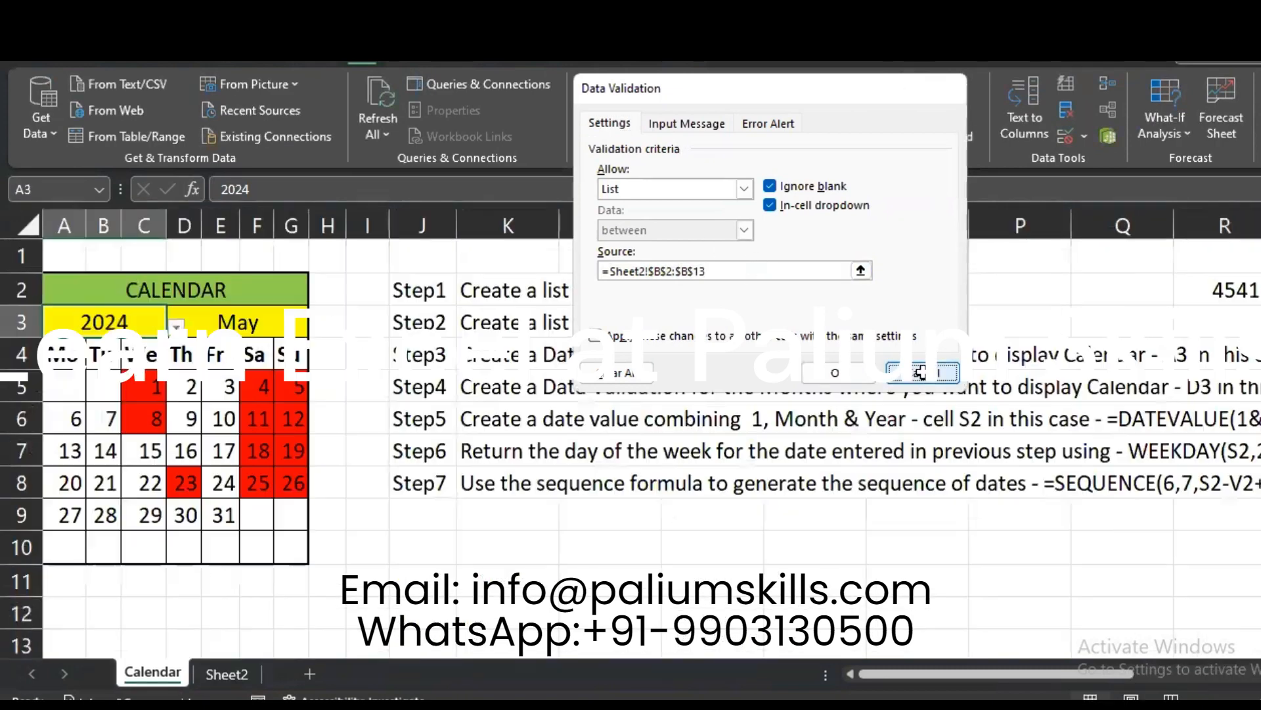
Inspect the data validation criteria and list source of month cell D3, leaving the settings unchanged.
click(248, 318)
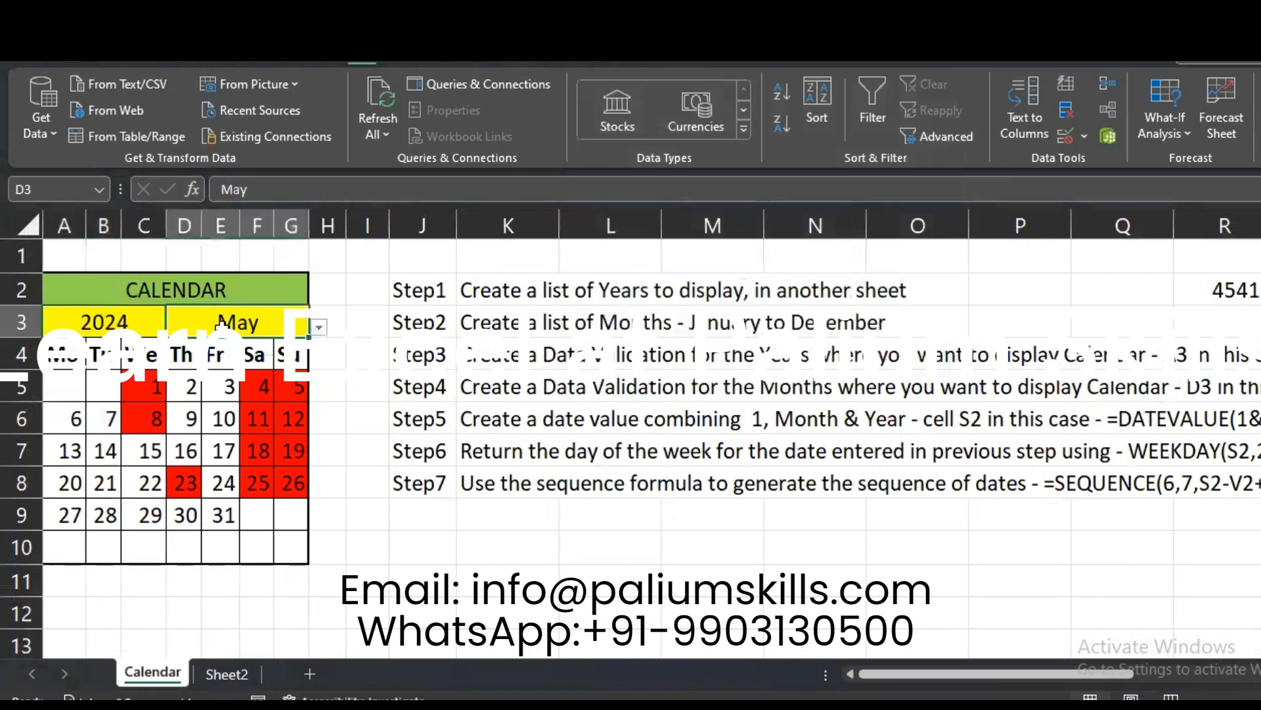
click(1063, 136)
click(610, 416)
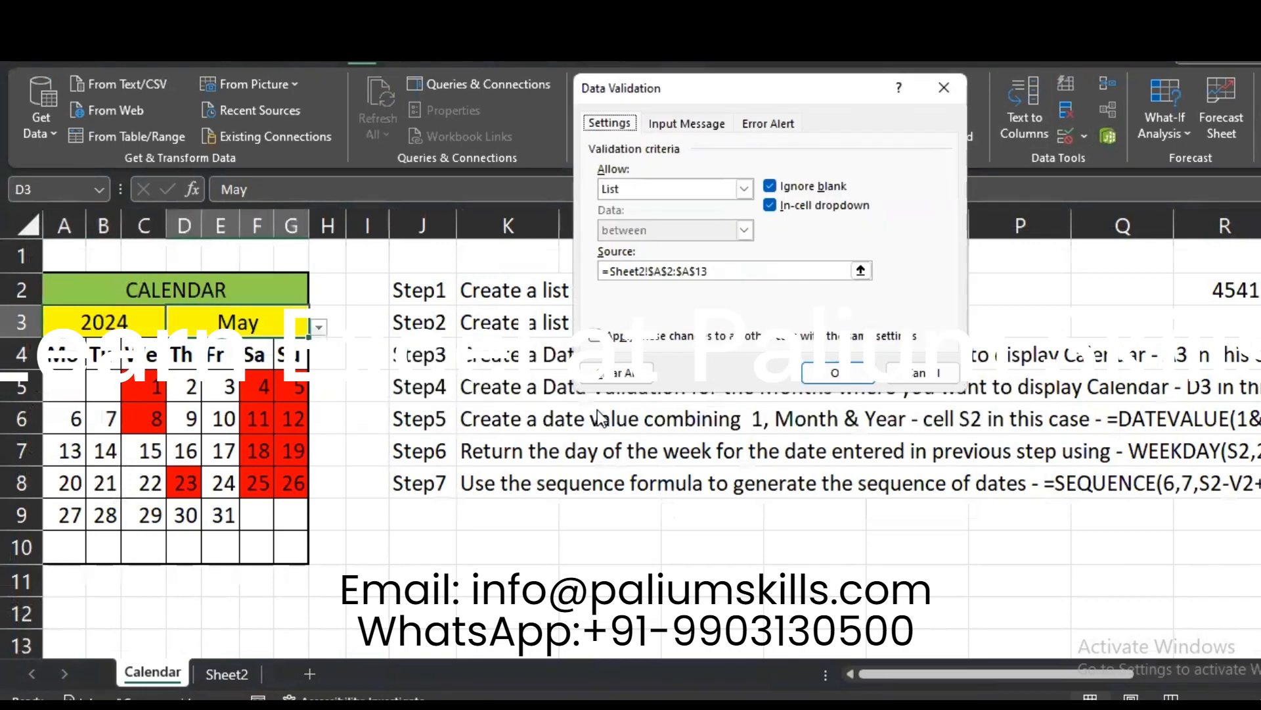
click(675, 272)
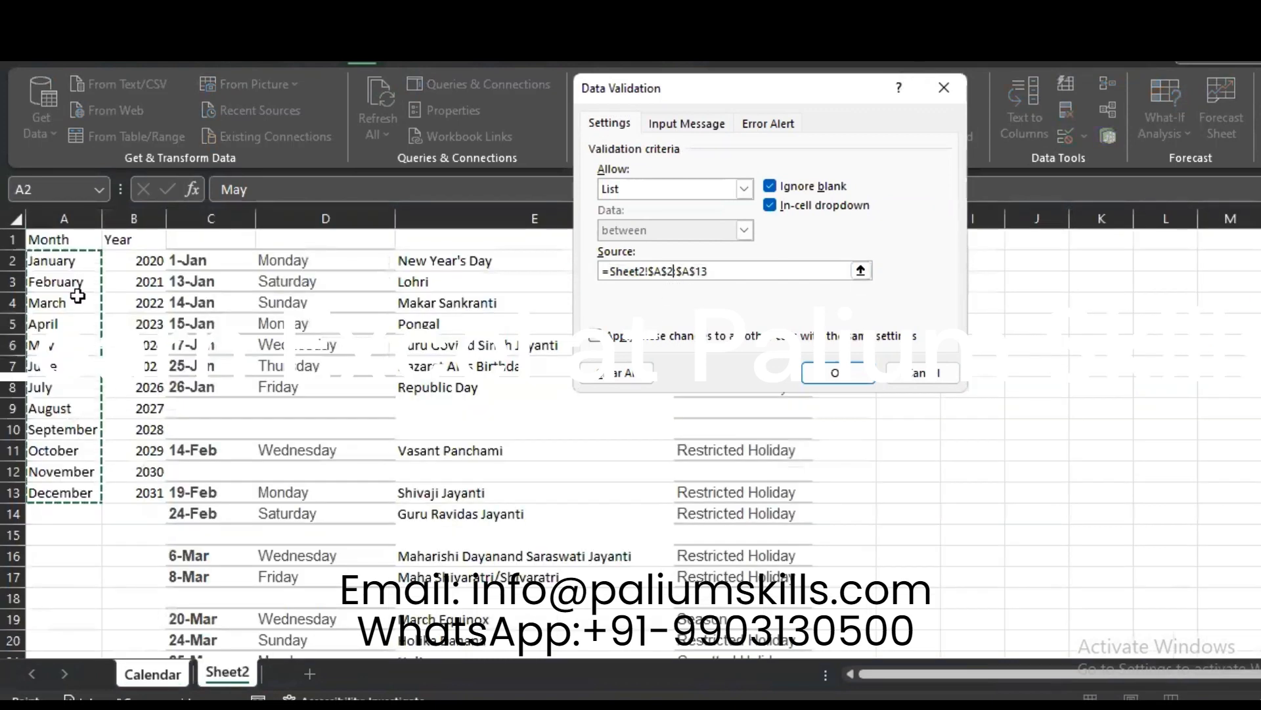
click(915, 372)
Examine the arguments of the DATEVALUE formula in cell R2, keeping the formula as it is.
click(394, 603)
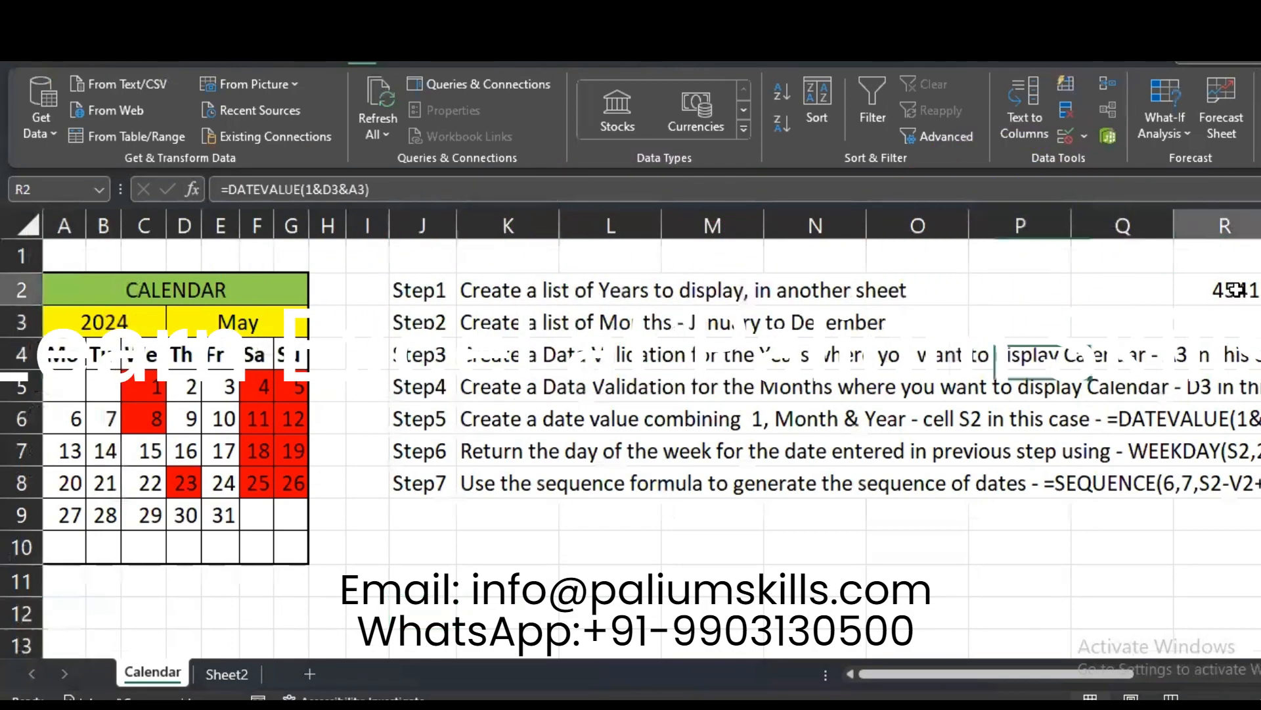
click(190, 191)
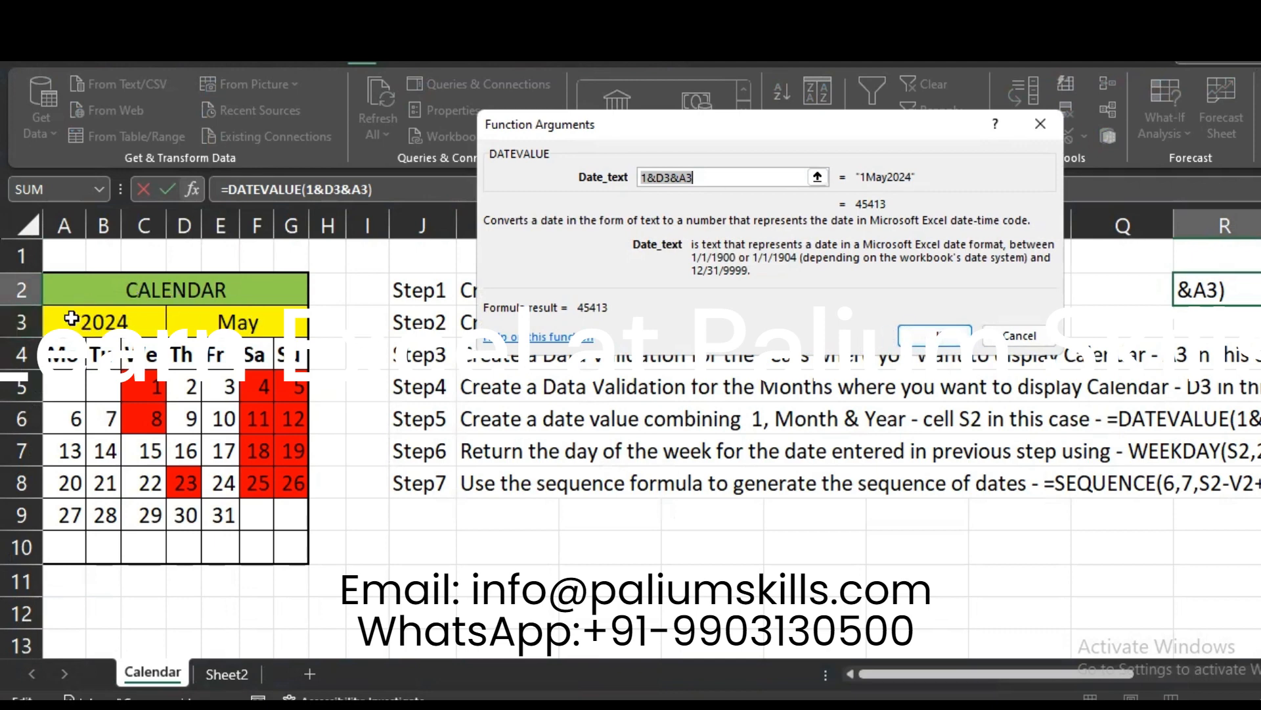
click(935, 335)
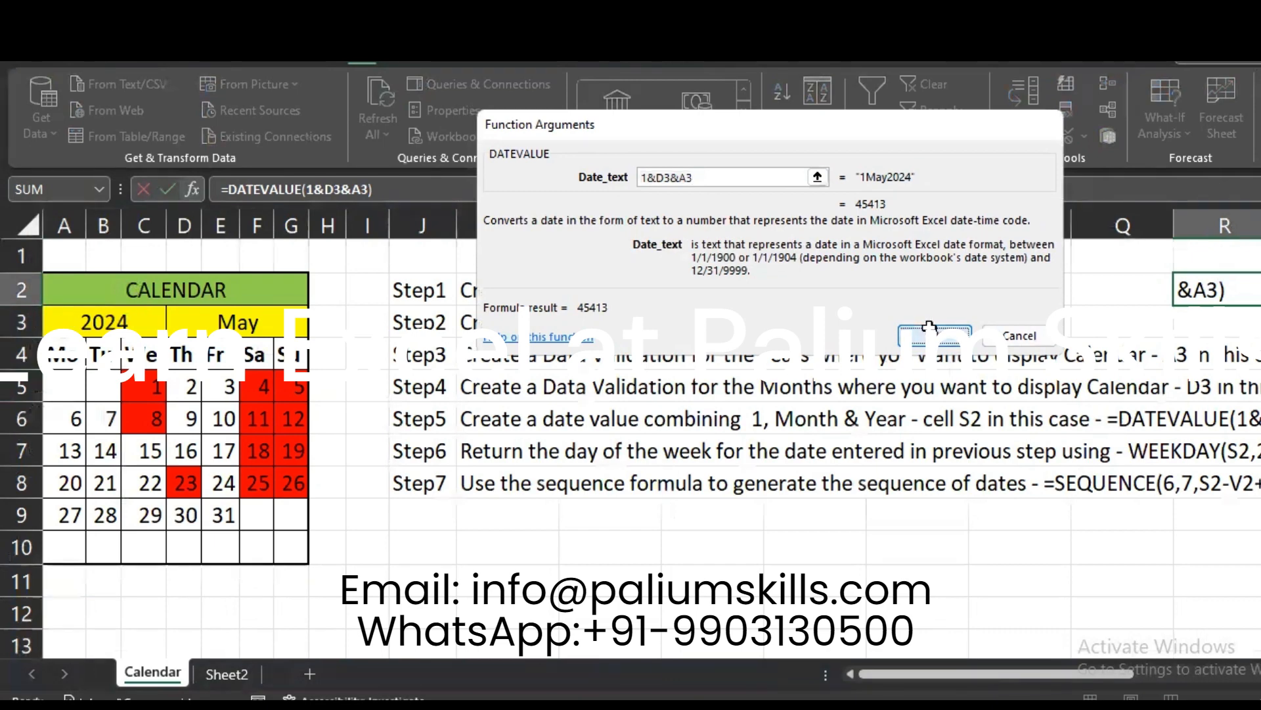
Go to cell U2 and inspect its WEEKDAY formula.
key(Right)
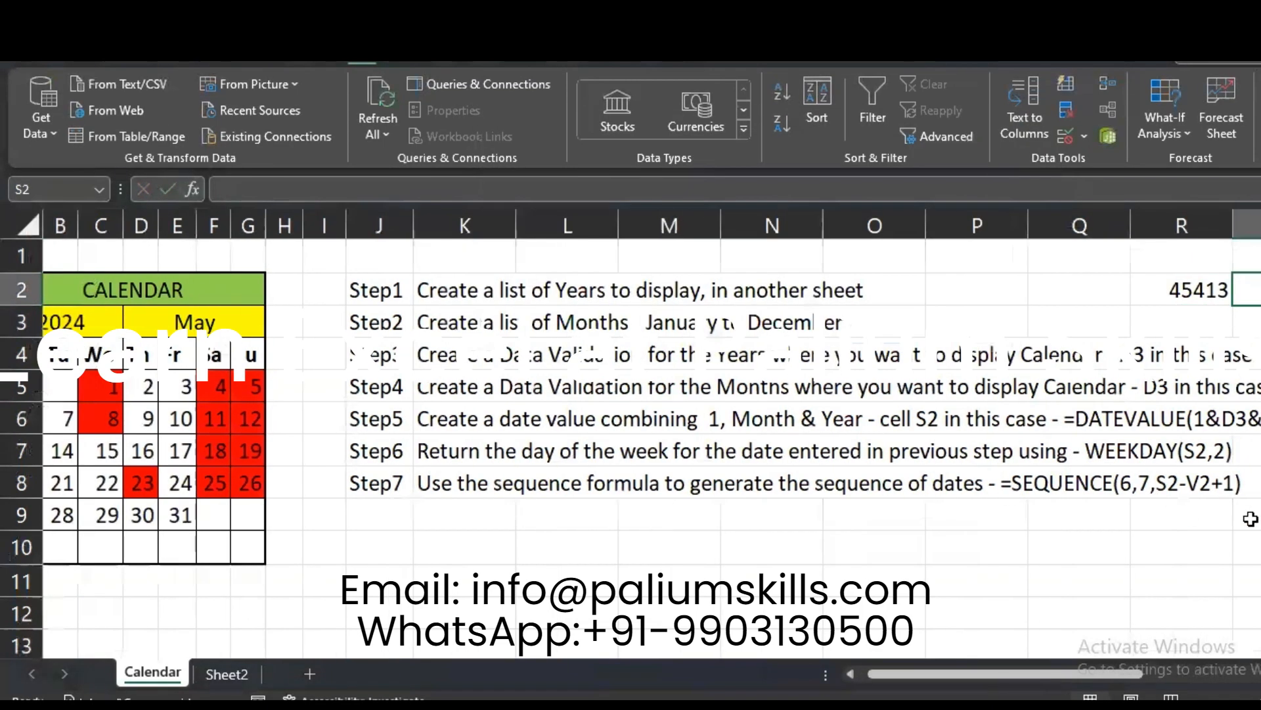
key(Right)
key(Right)
key(Right)
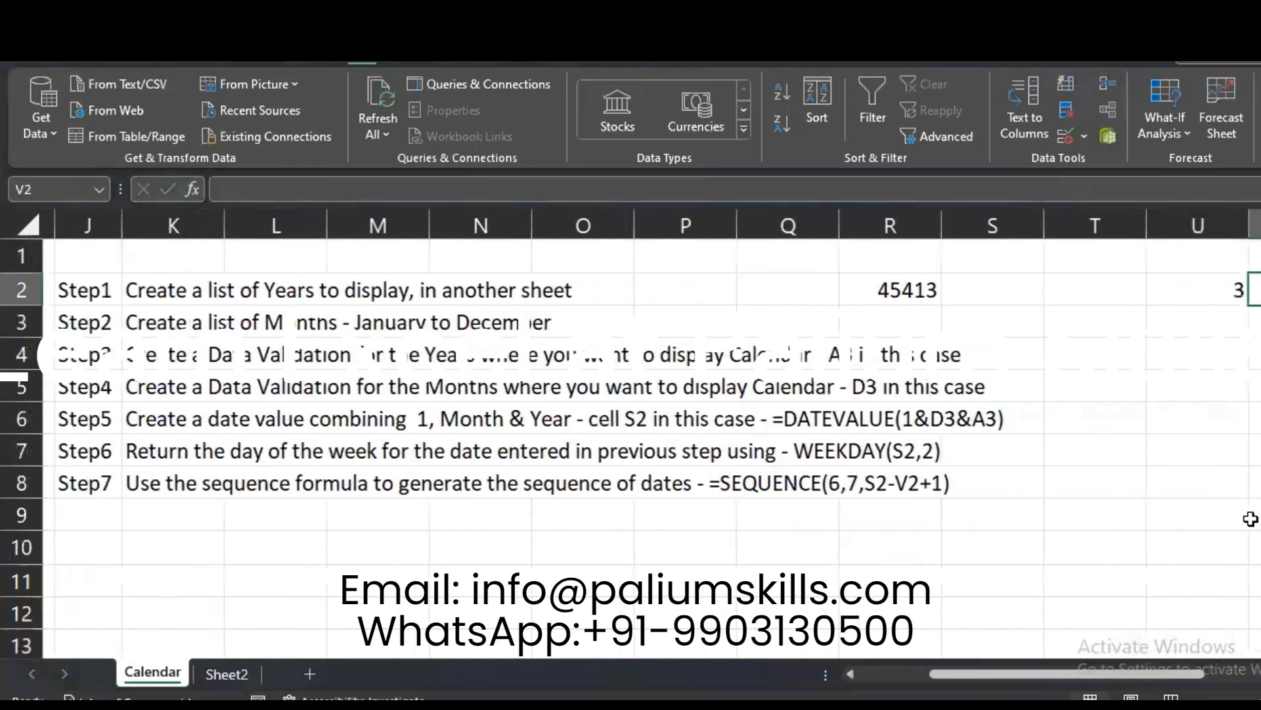
key(Left)
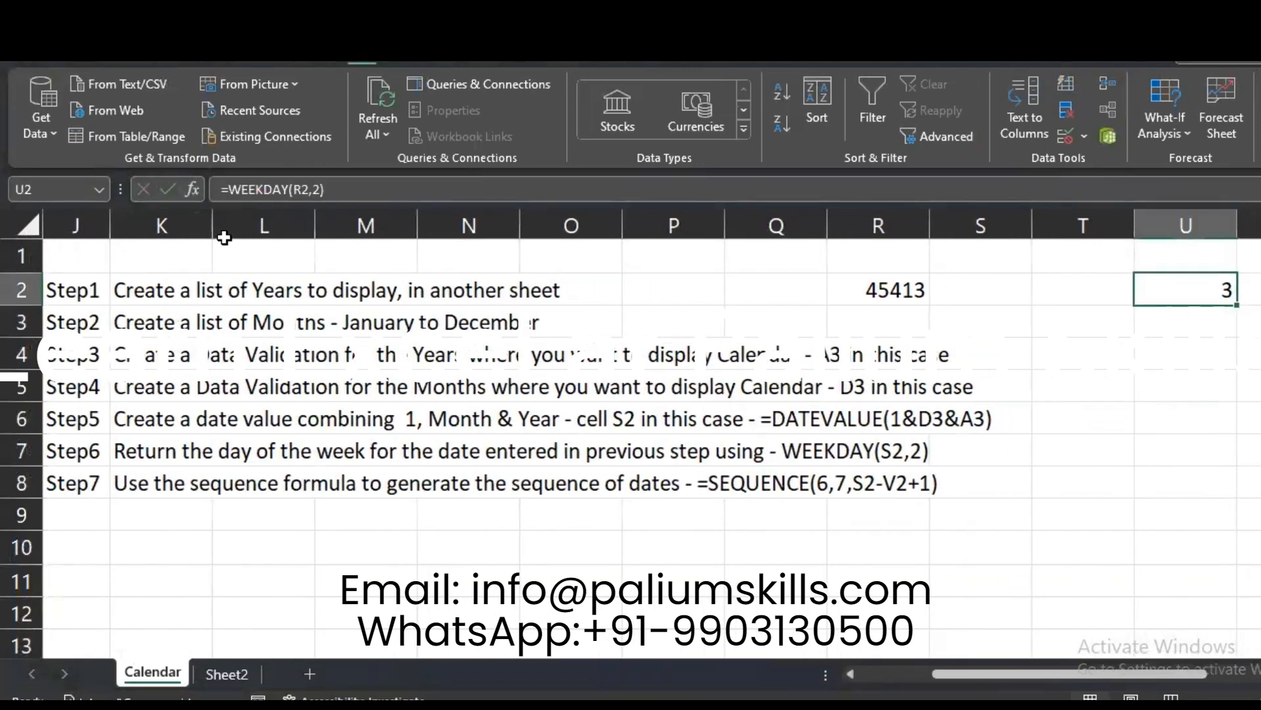
Examine the Serial_number and Return_type arguments of the WEEKDAY formula in cell U2 alongside the calendar, keeping the formula as it is.
click(192, 189)
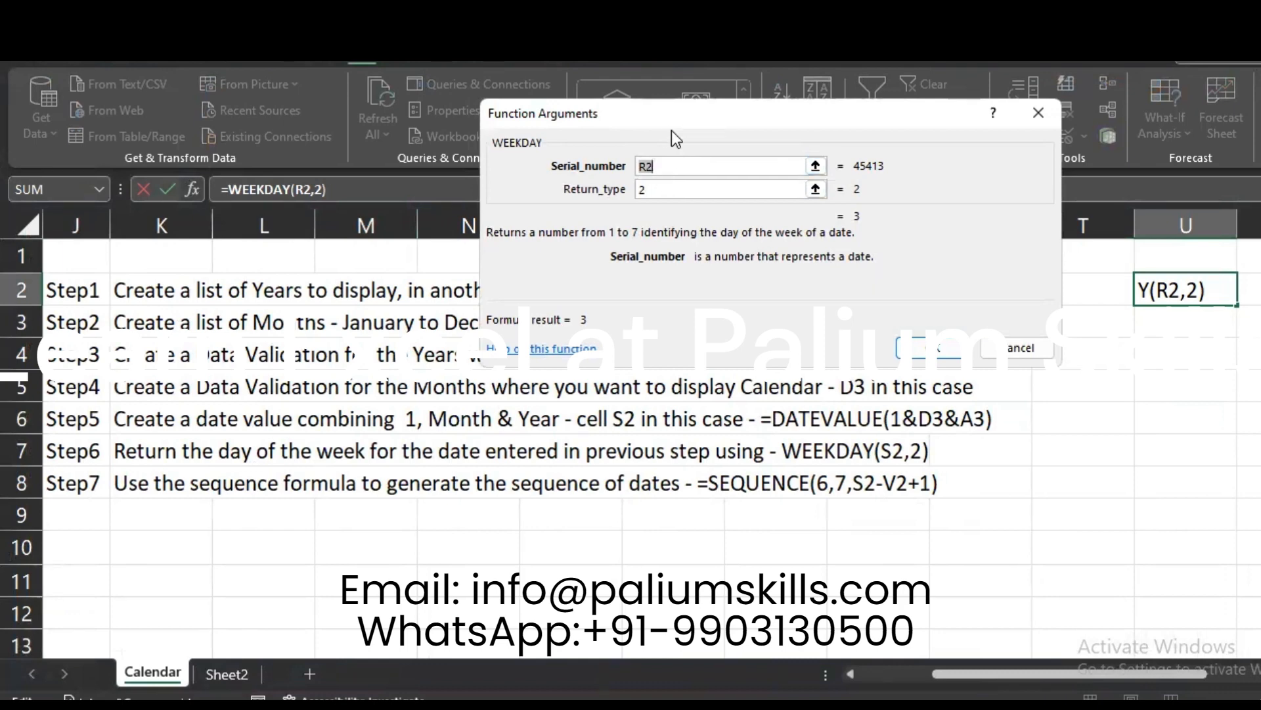
drag(672, 130, 516, 331)
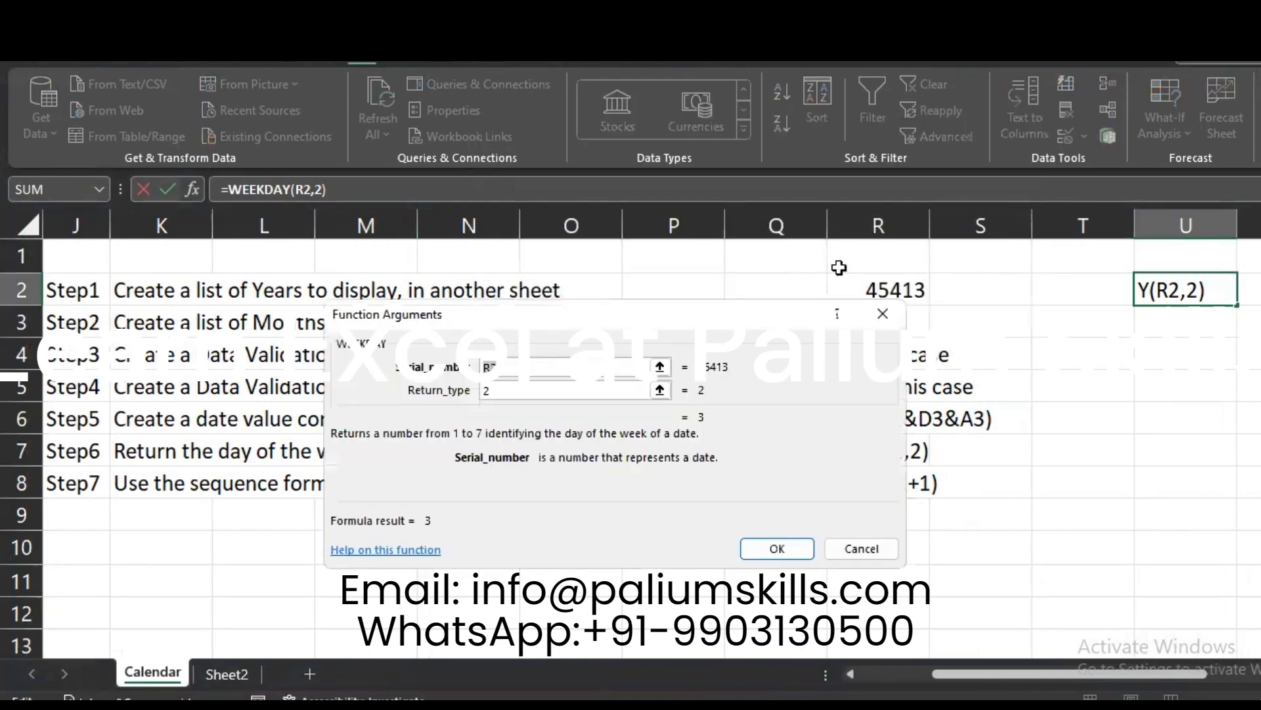
click(539, 391)
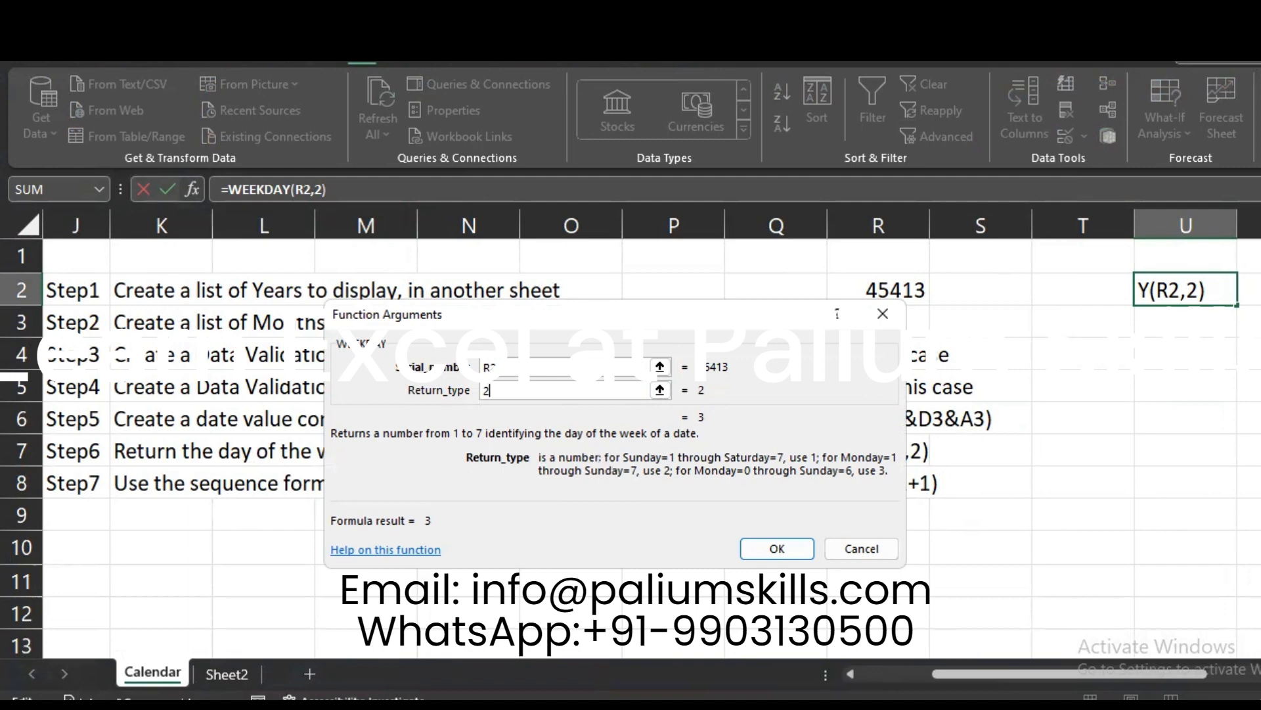
drag(1029, 675, 848, 690)
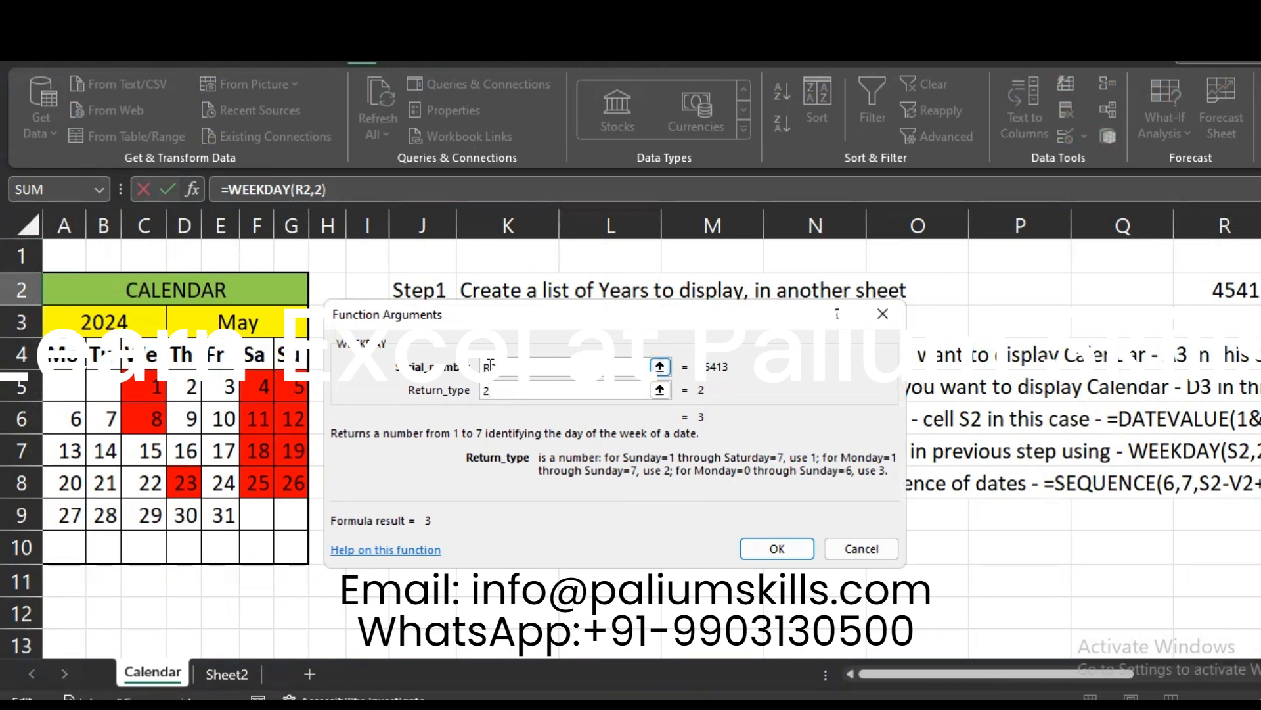
click(539, 397)
drag(644, 470, 715, 472)
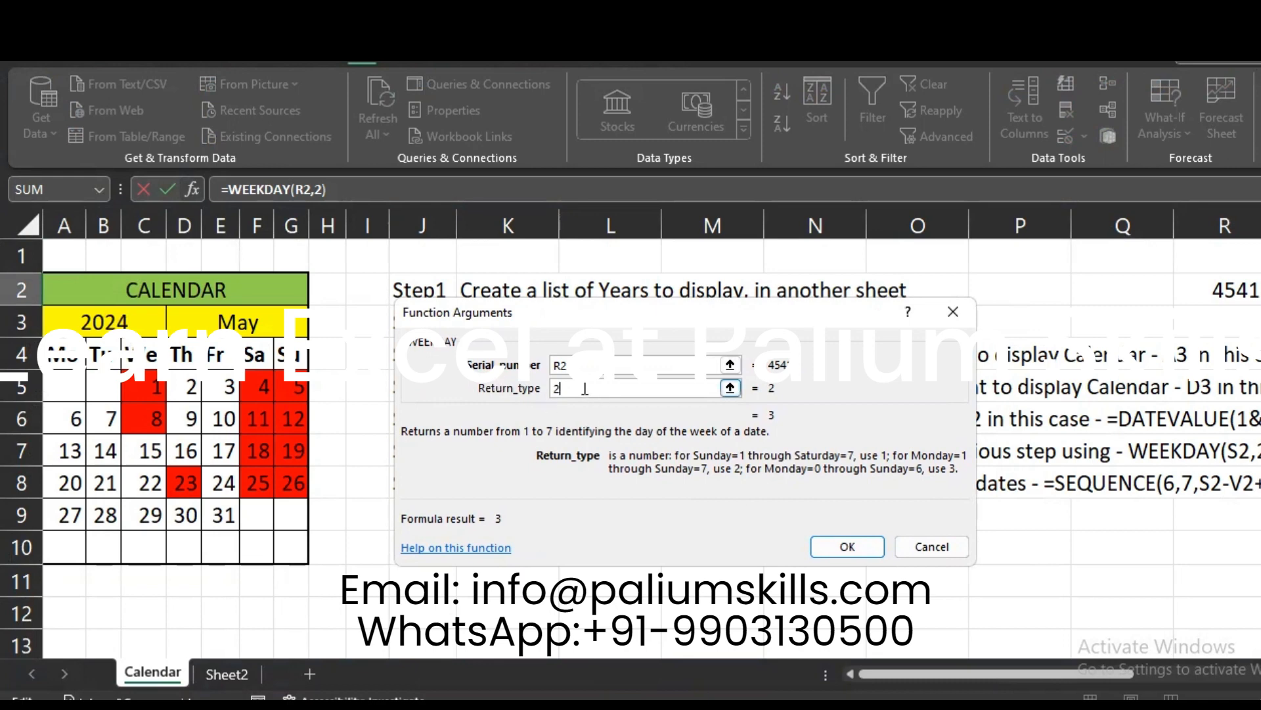
click(846, 546)
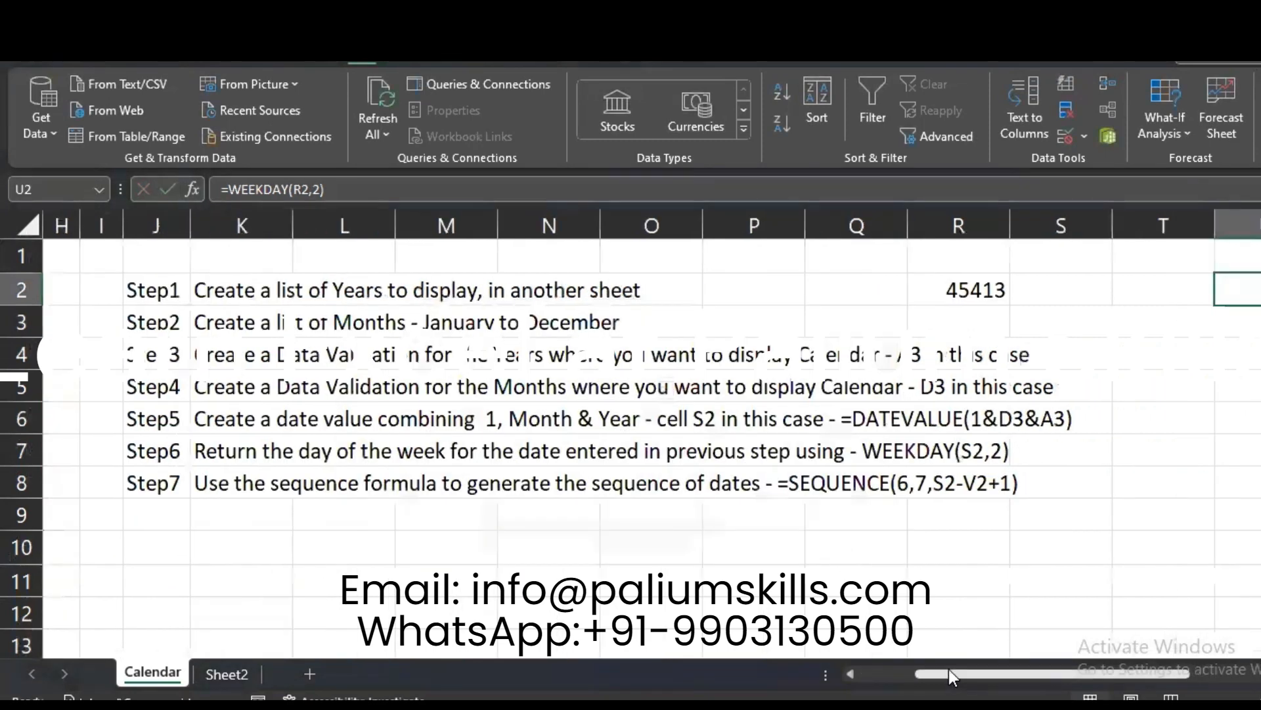
Read the Step7 instruction in cell K8 and go to the SEQUENCE formula in calendar cell A5.
drag(948, 669, 825, 668)
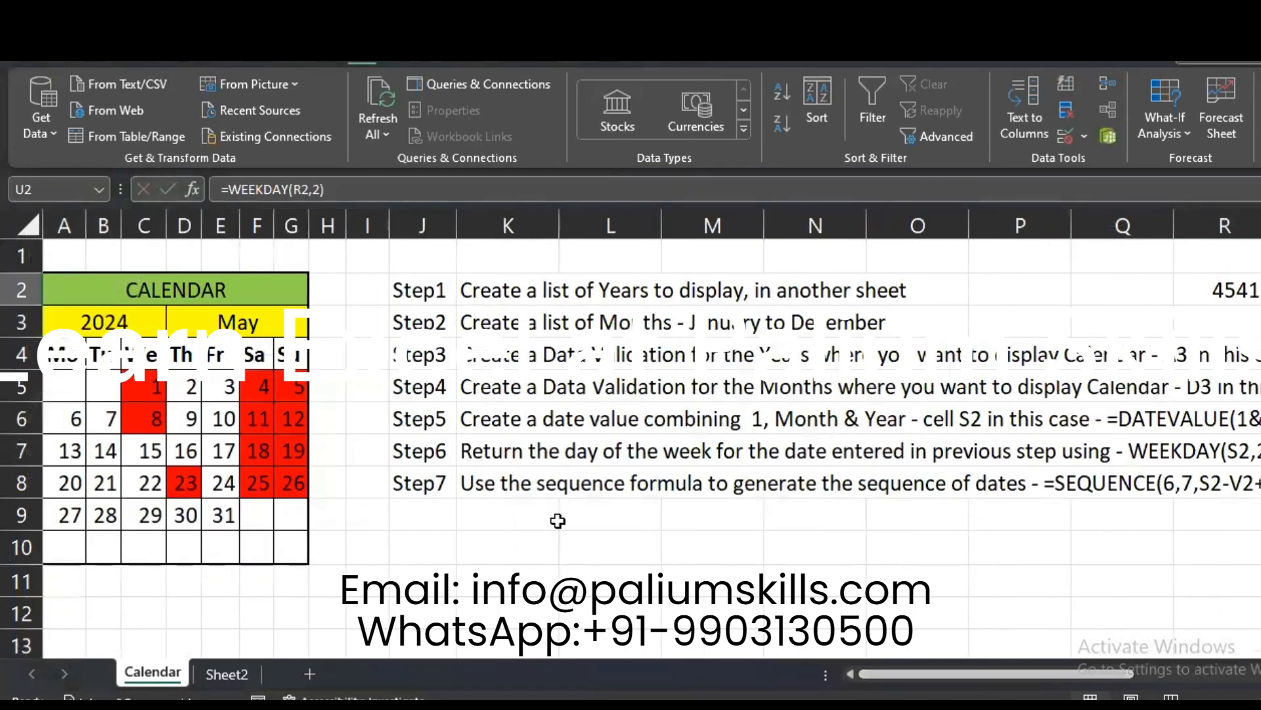
click(481, 479)
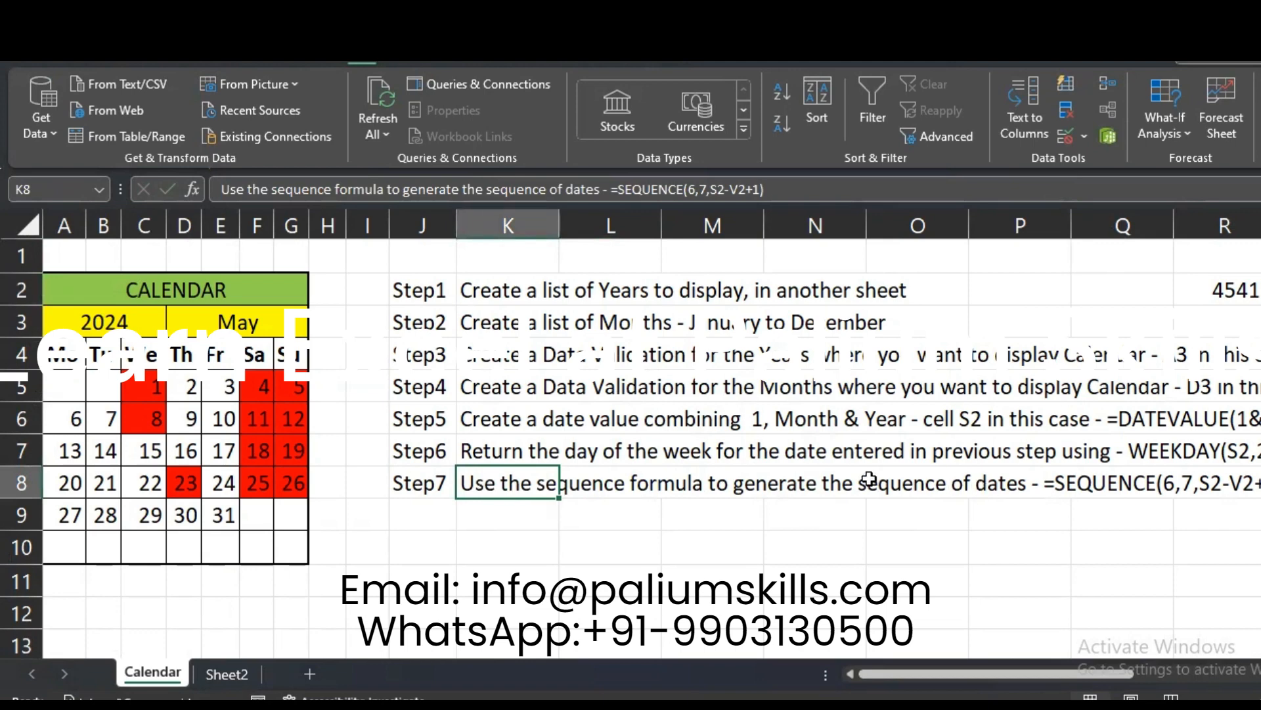
click(58, 383)
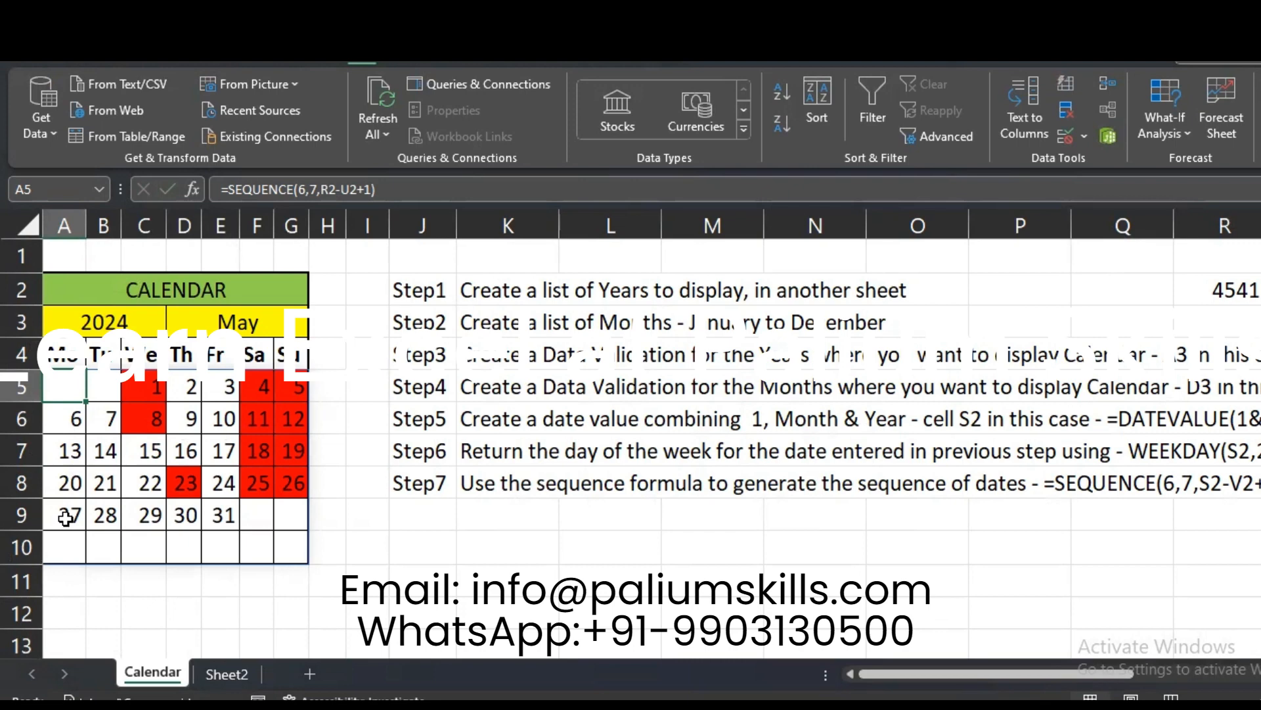
Examine the Rows, Columns and Start arguments of A5's SEQUENCE formula and the cells R2 and U2 it references, keeping the formula as it is.
click(193, 188)
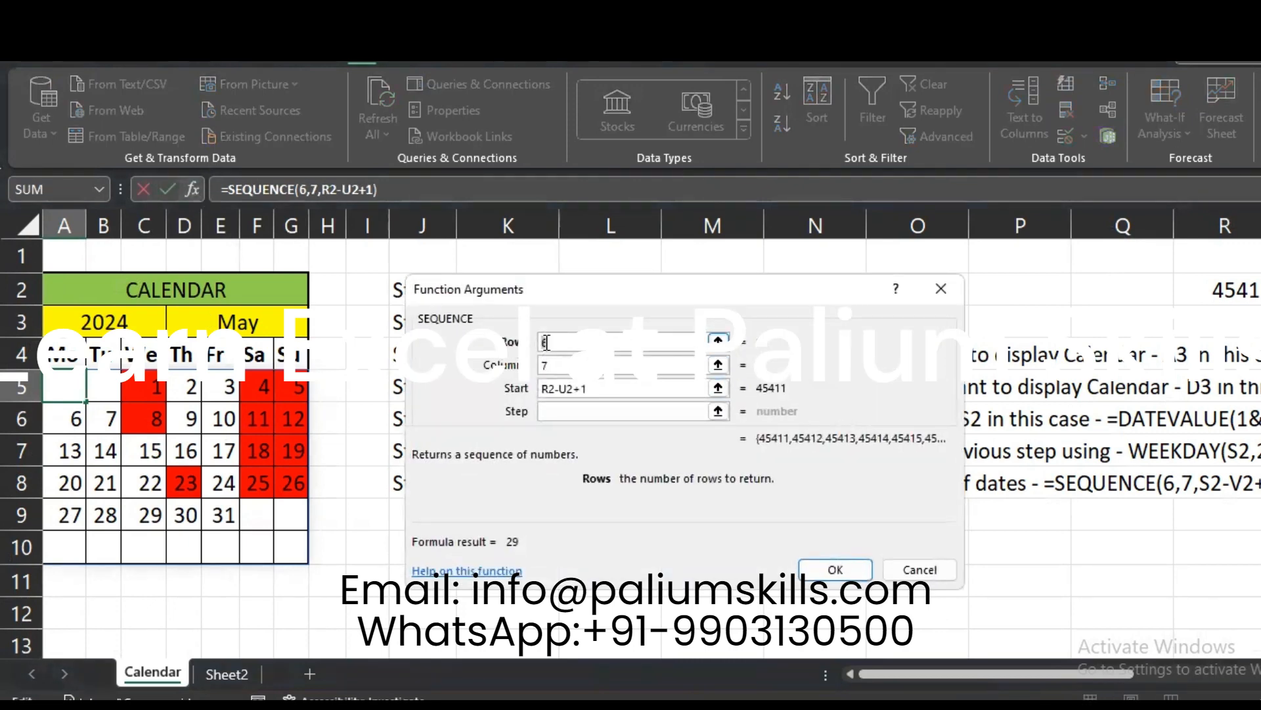
click(553, 343)
click(571, 364)
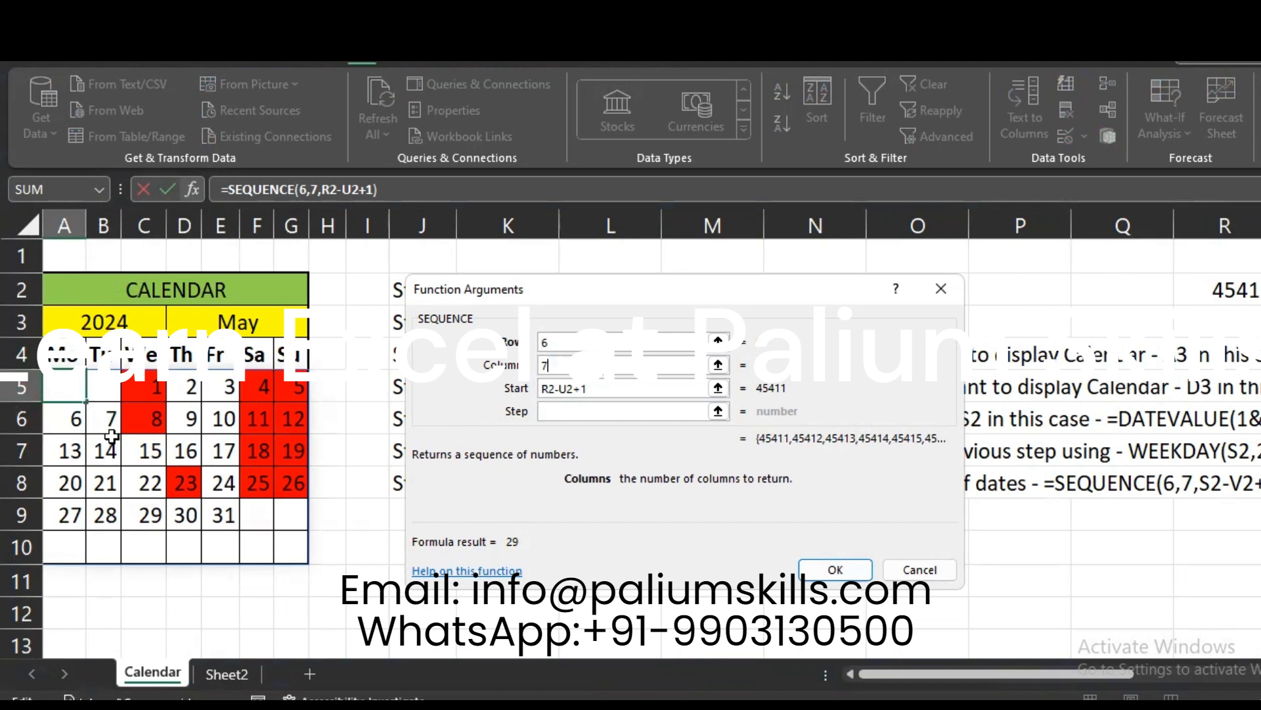
click(621, 389)
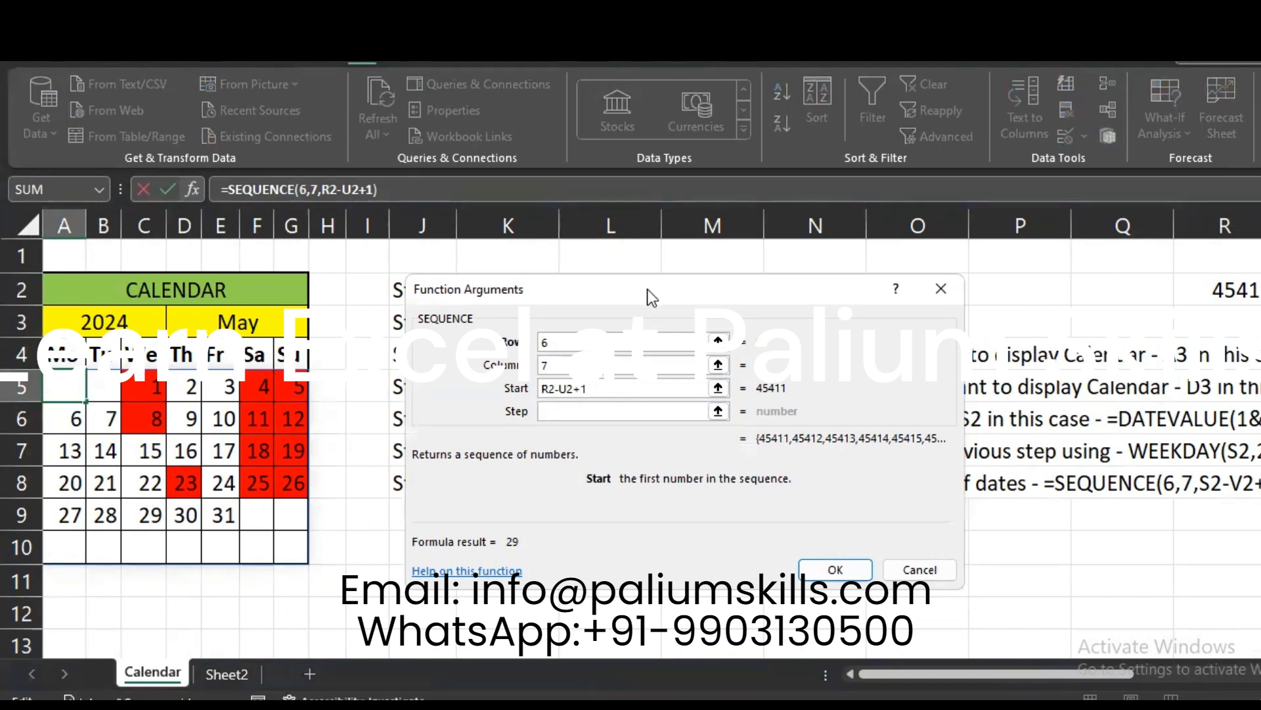
drag(648, 290, 617, 309)
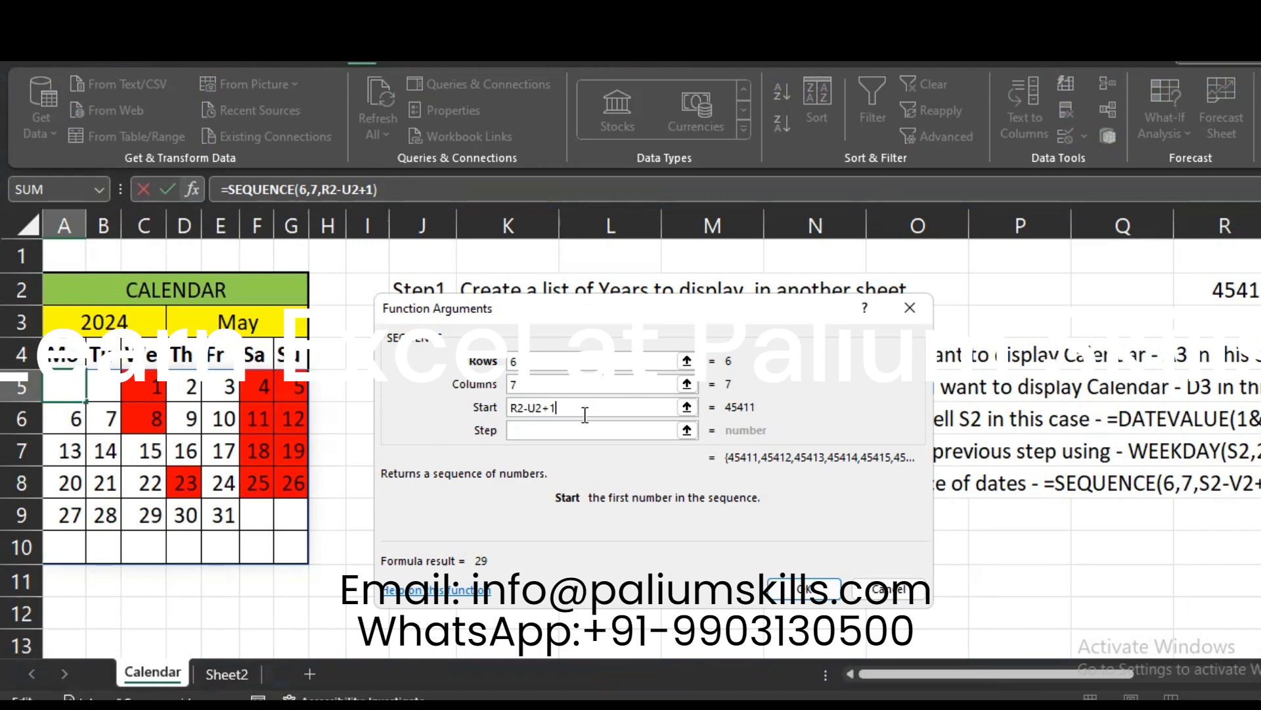
drag(1089, 667, 1179, 646)
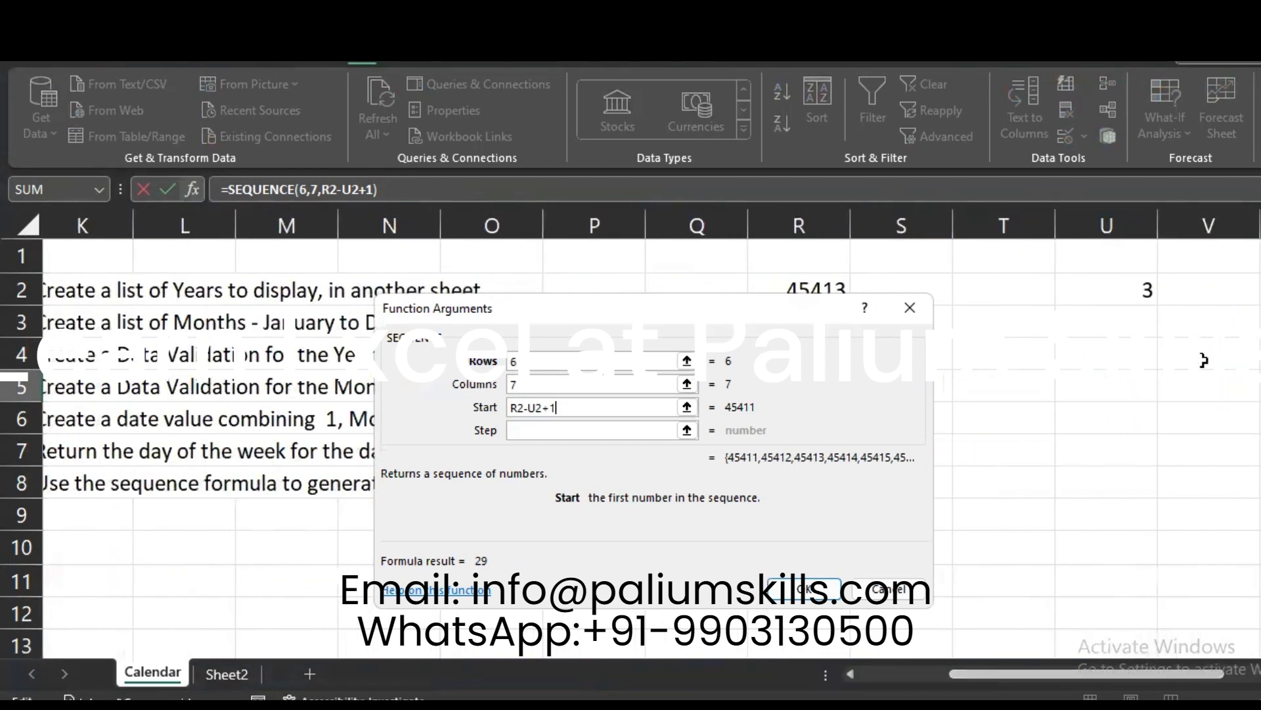
drag(987, 677, 825, 674)
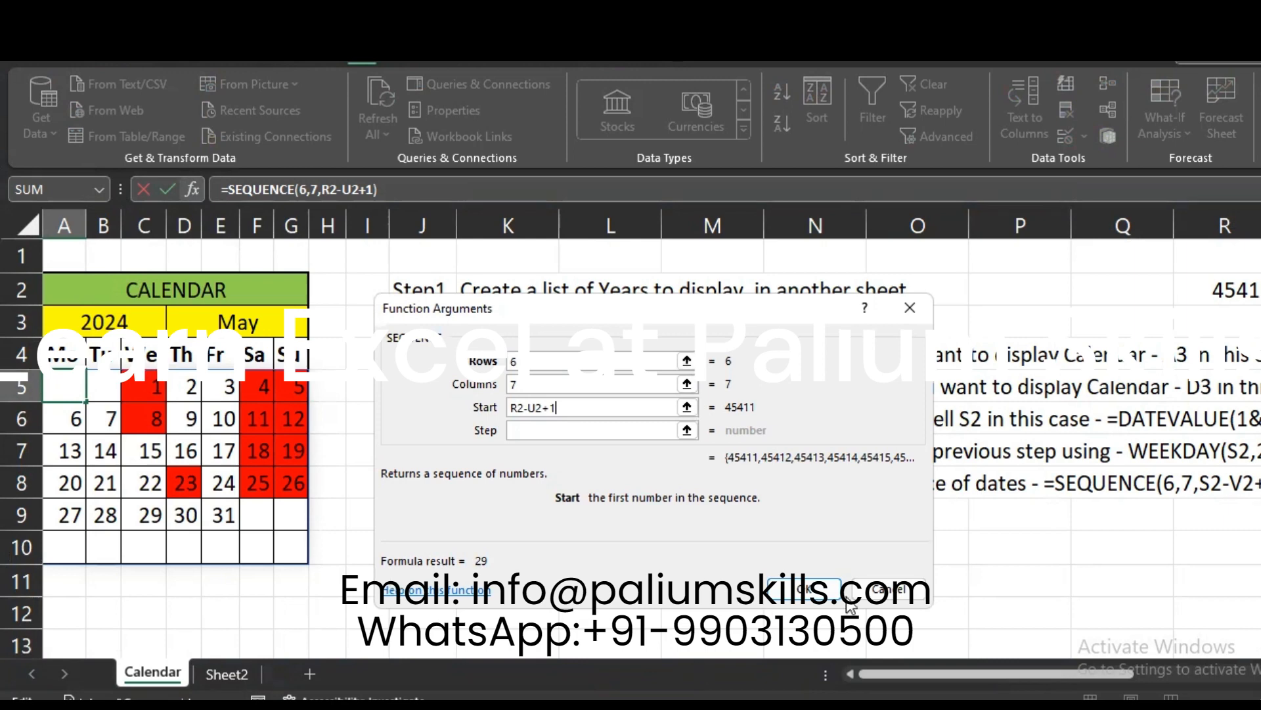
click(805, 589)
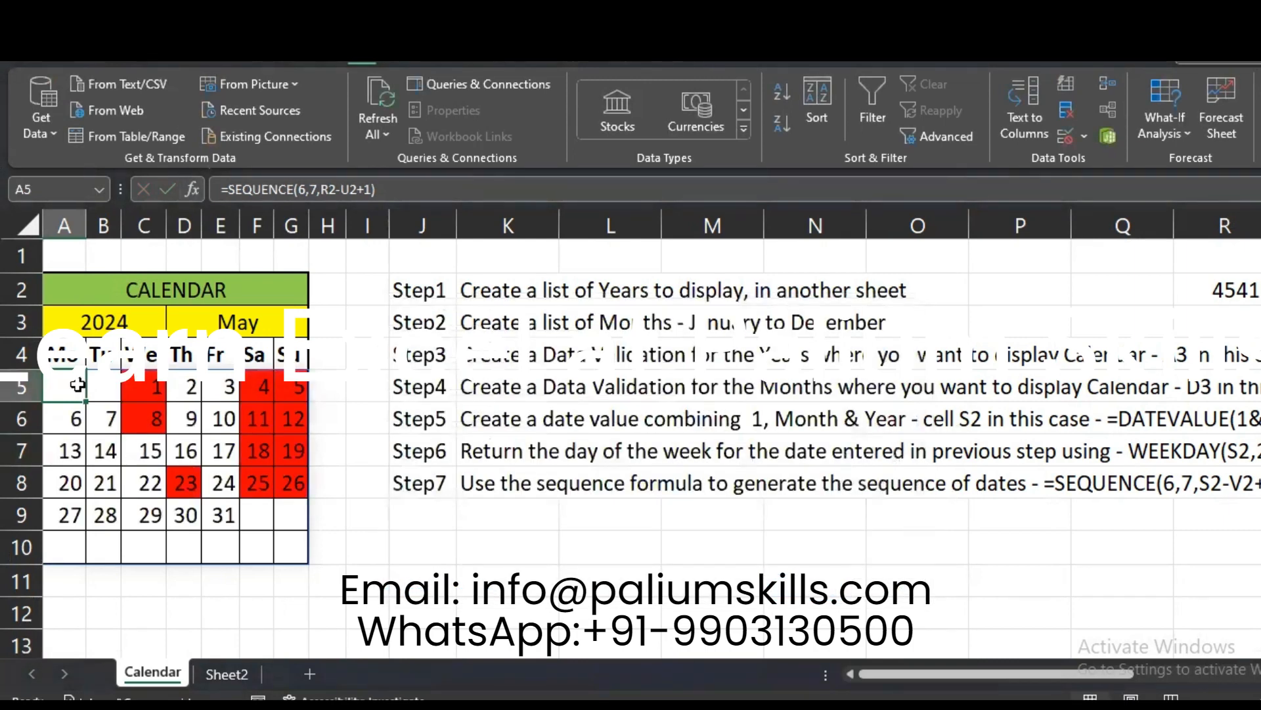
Inspect the custom number format of the calendar dates in A5:G10, keeping the day-only format d.
click(86, 54)
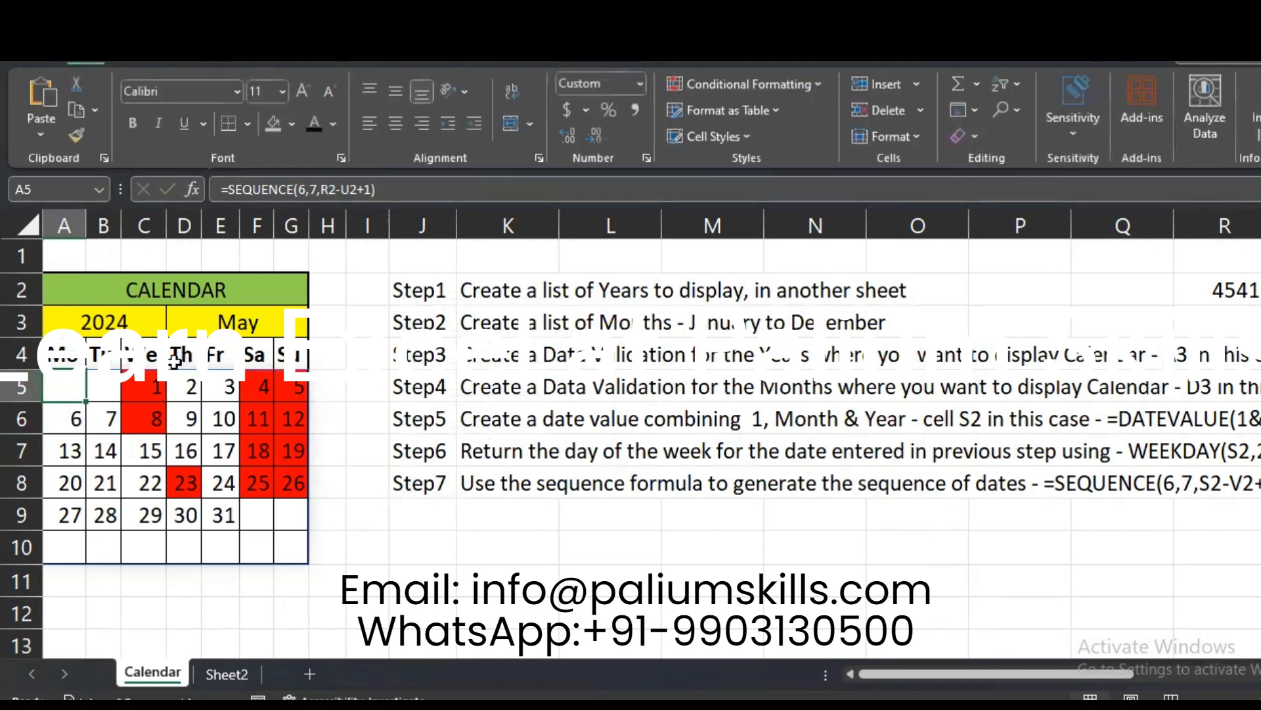
drag(61, 388, 284, 547)
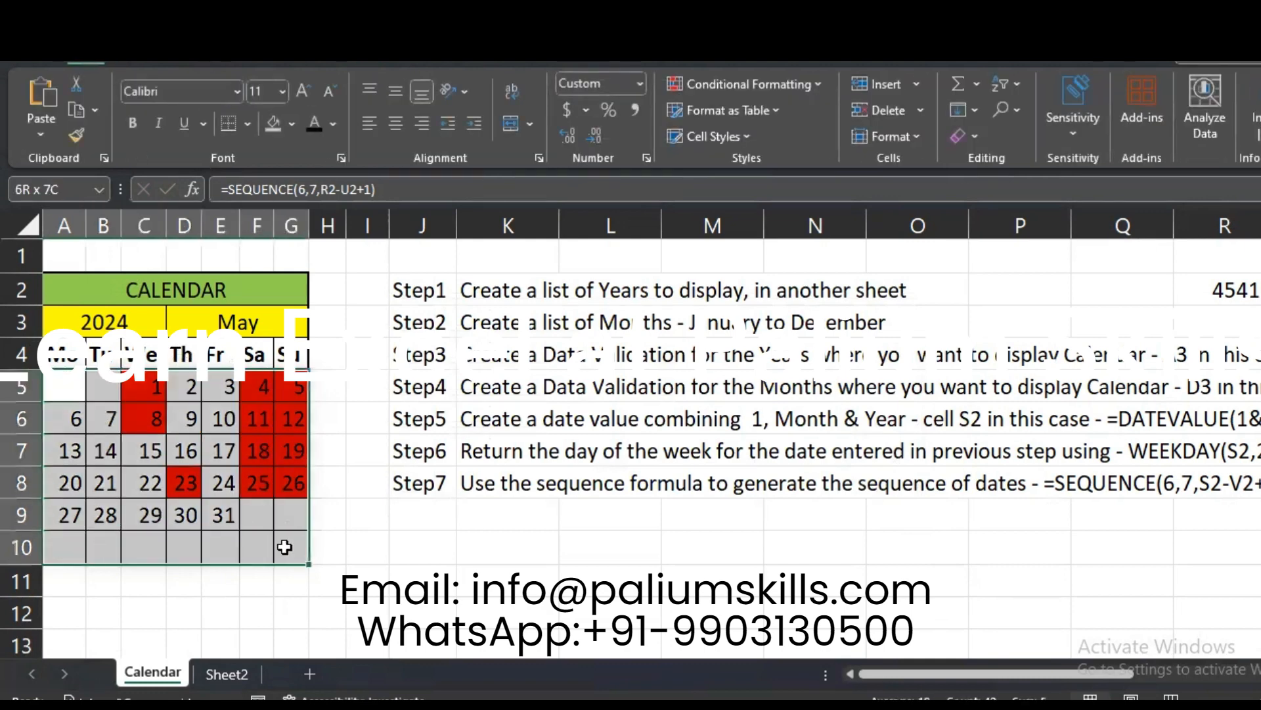
click(647, 159)
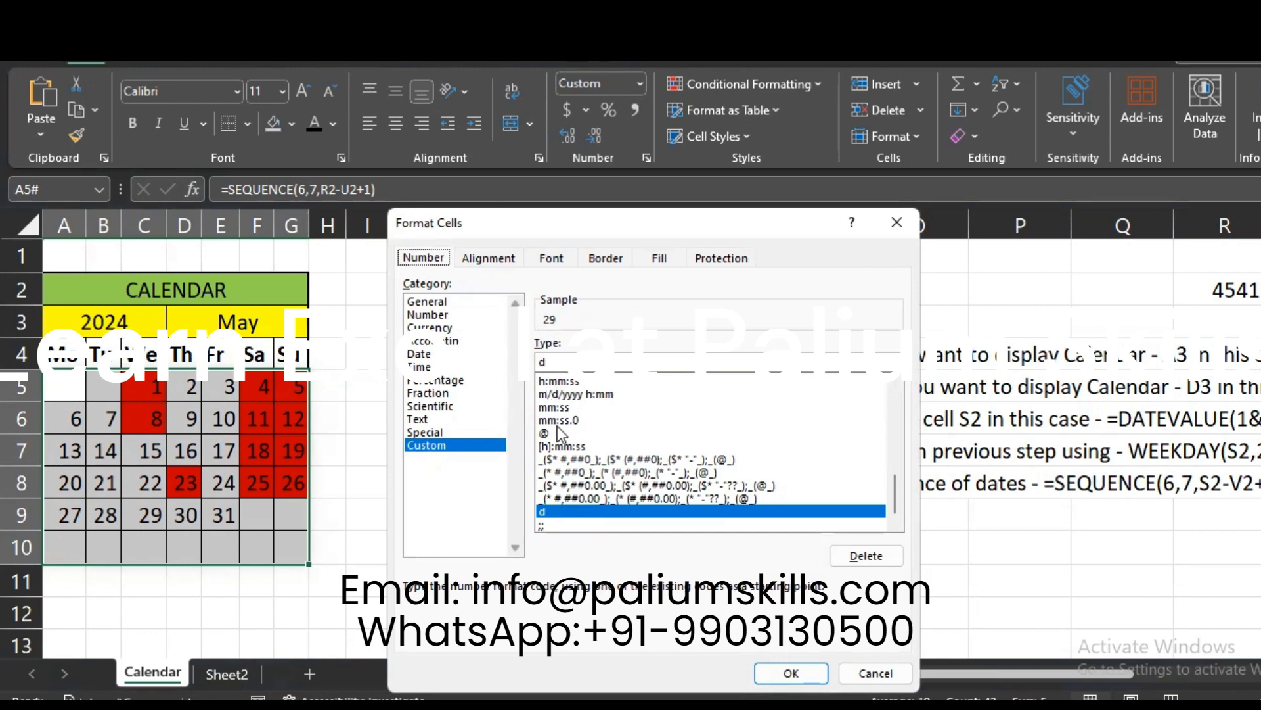
click(788, 673)
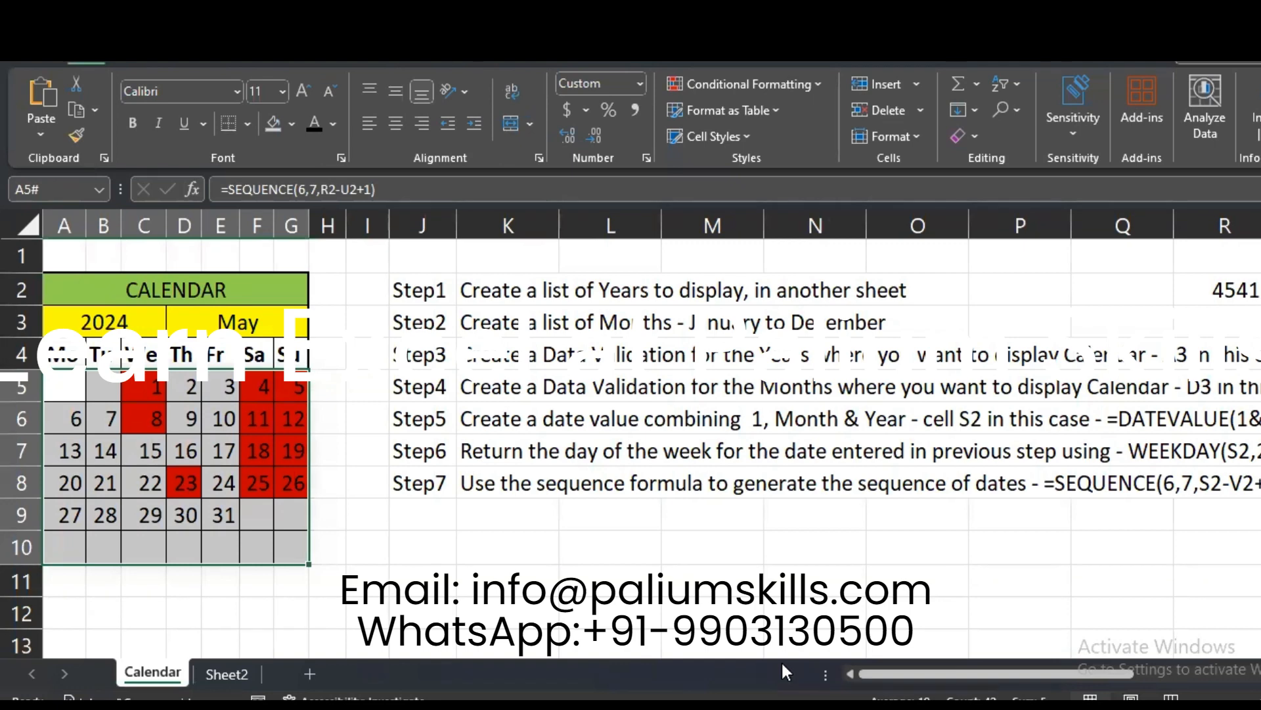
Review the list of holiday dates, weekdays and names on Sheet2, starting from cell C2.
click(224, 674)
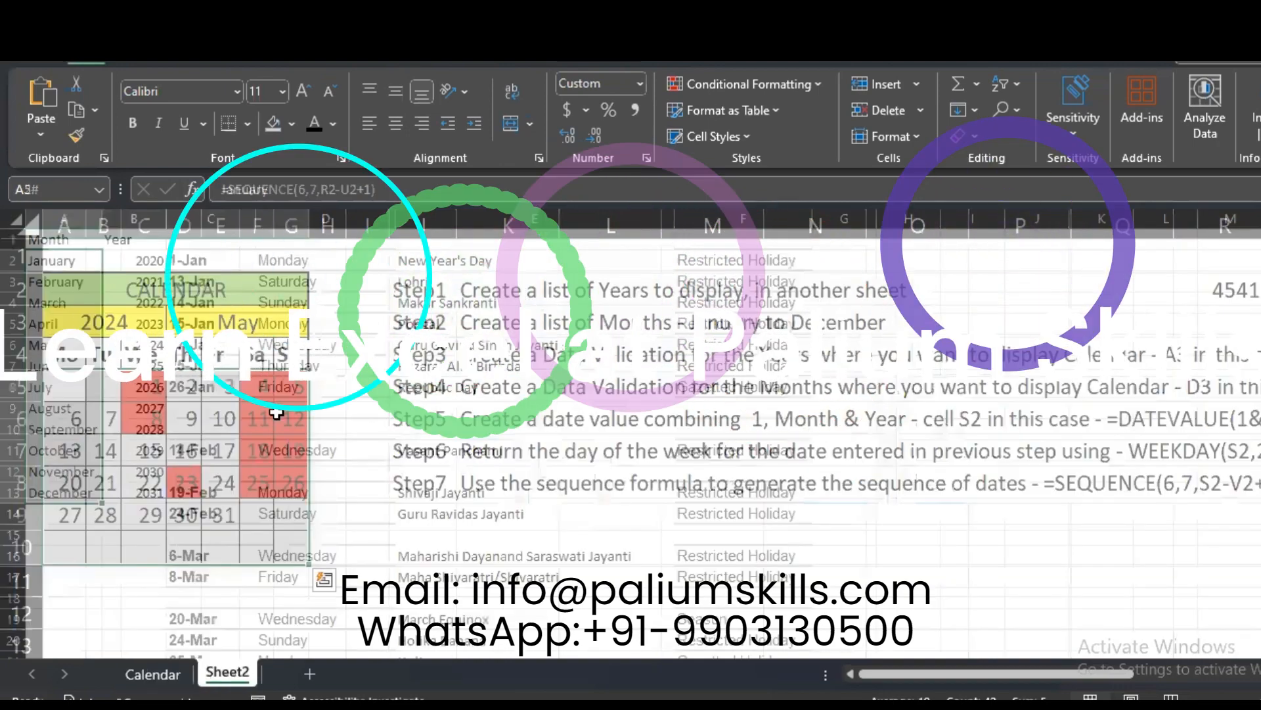
click(209, 265)
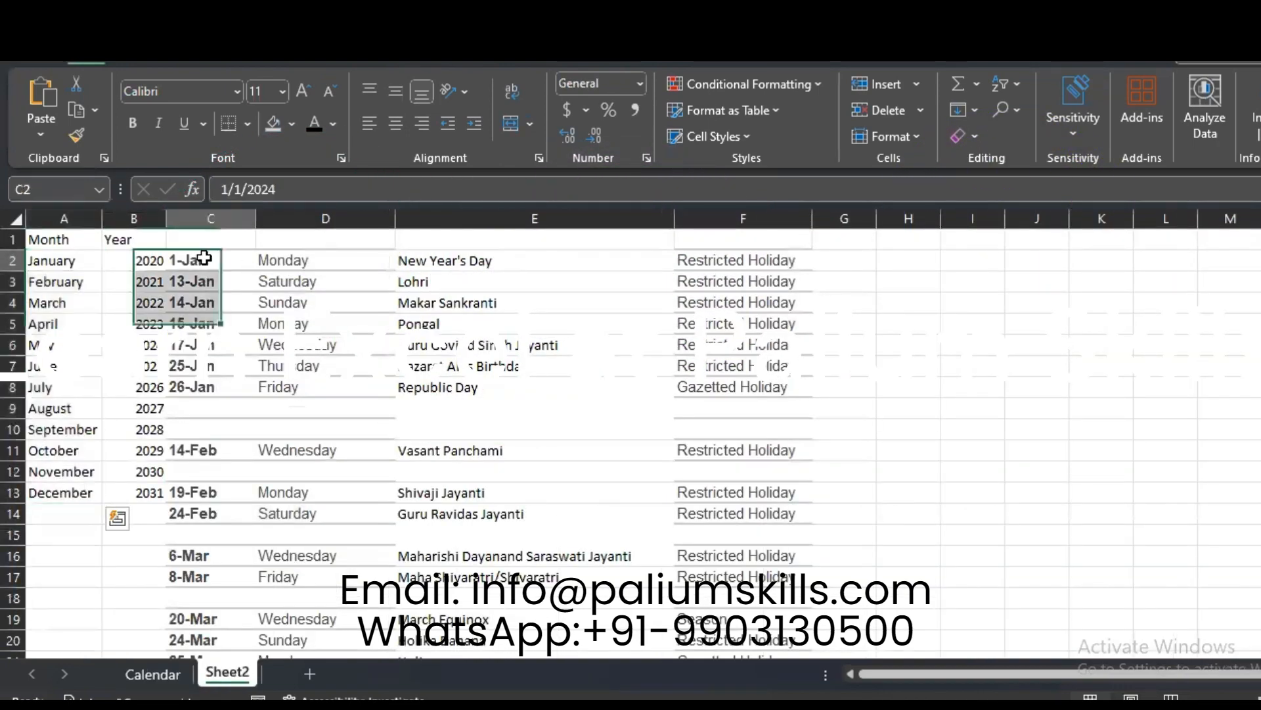
scroll(454, 278, down, 9)
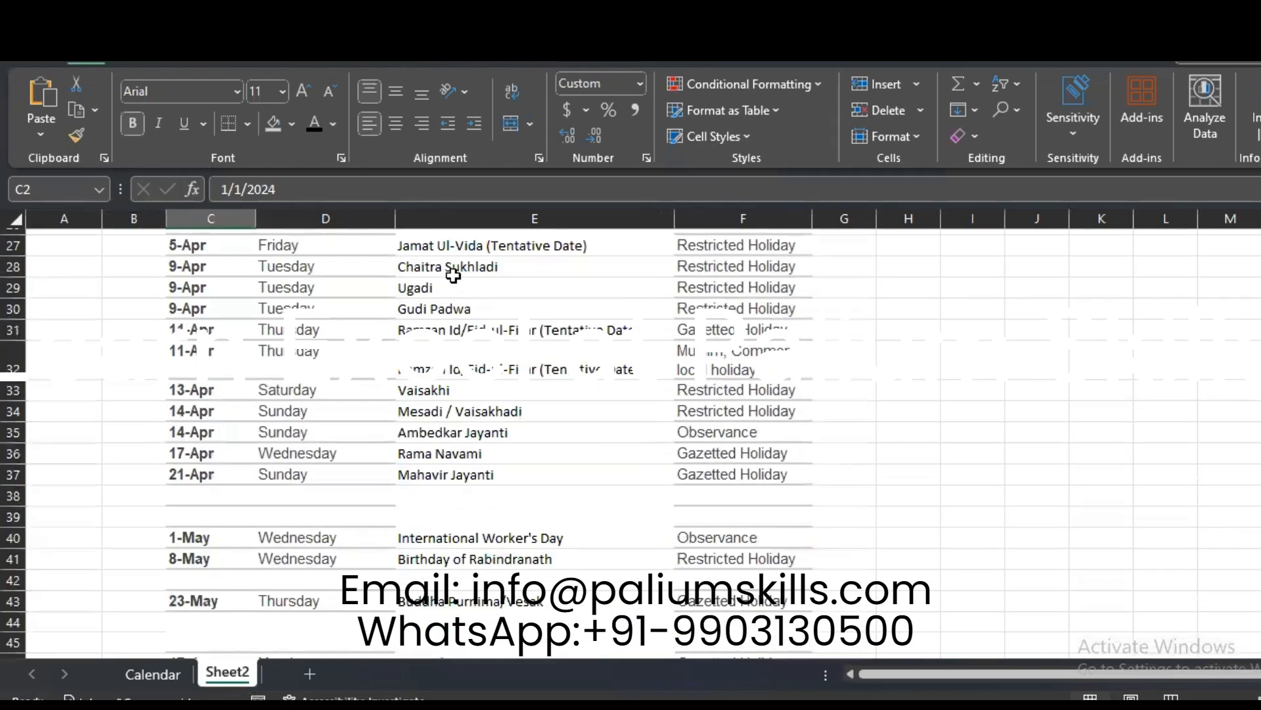
scroll(453, 276, up, 9)
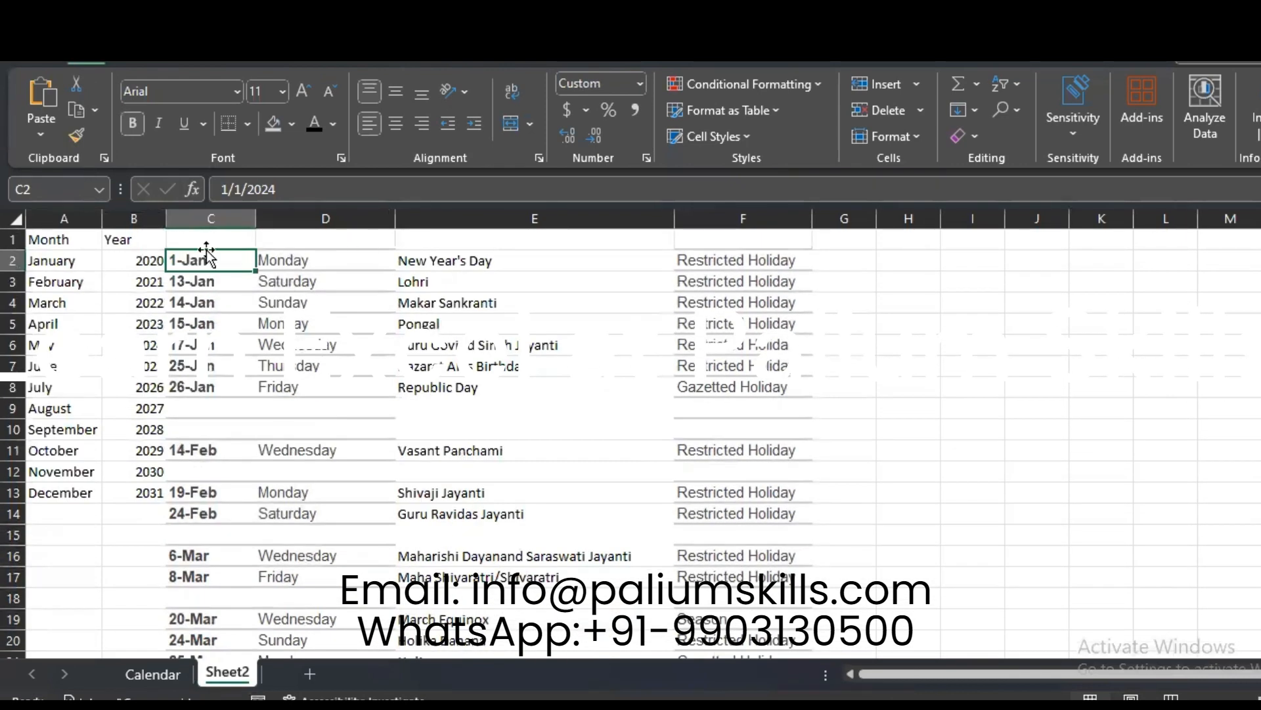
On the Calendar sheet, open the red ISNUMBER(MATCH) conditional formatting rule that applies to cell C5 for editing.
click(180, 679)
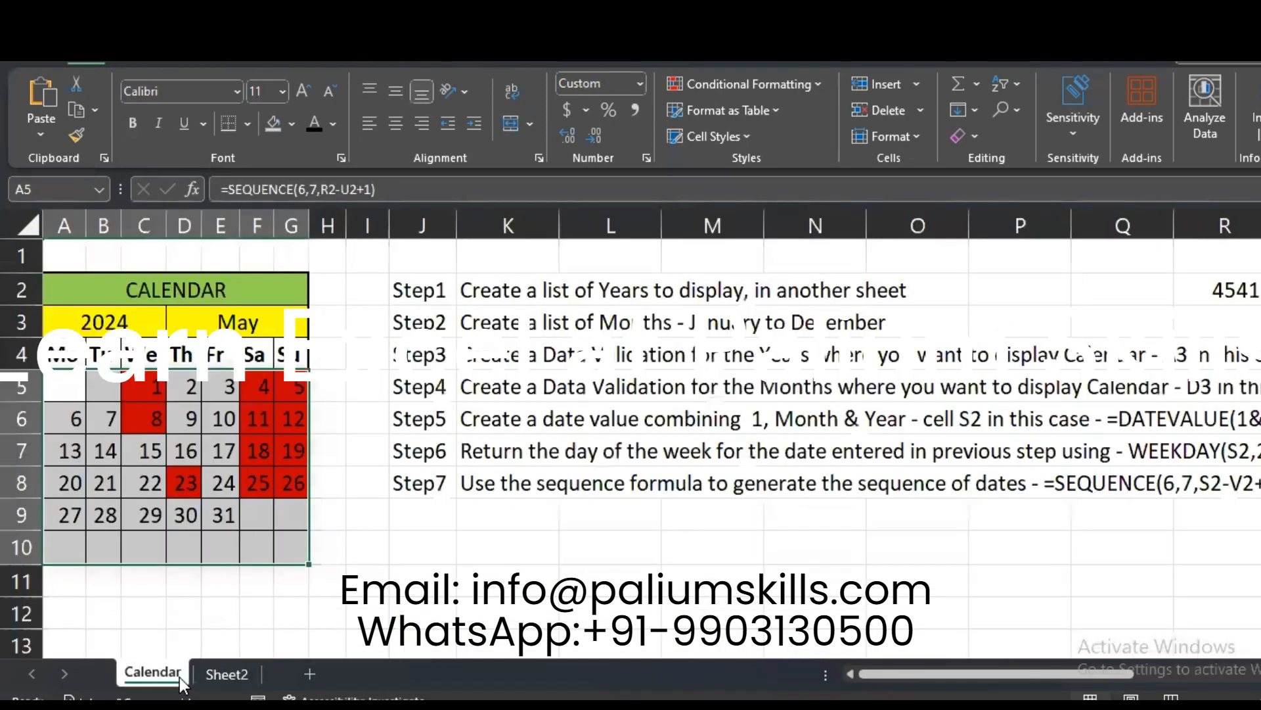
click(140, 388)
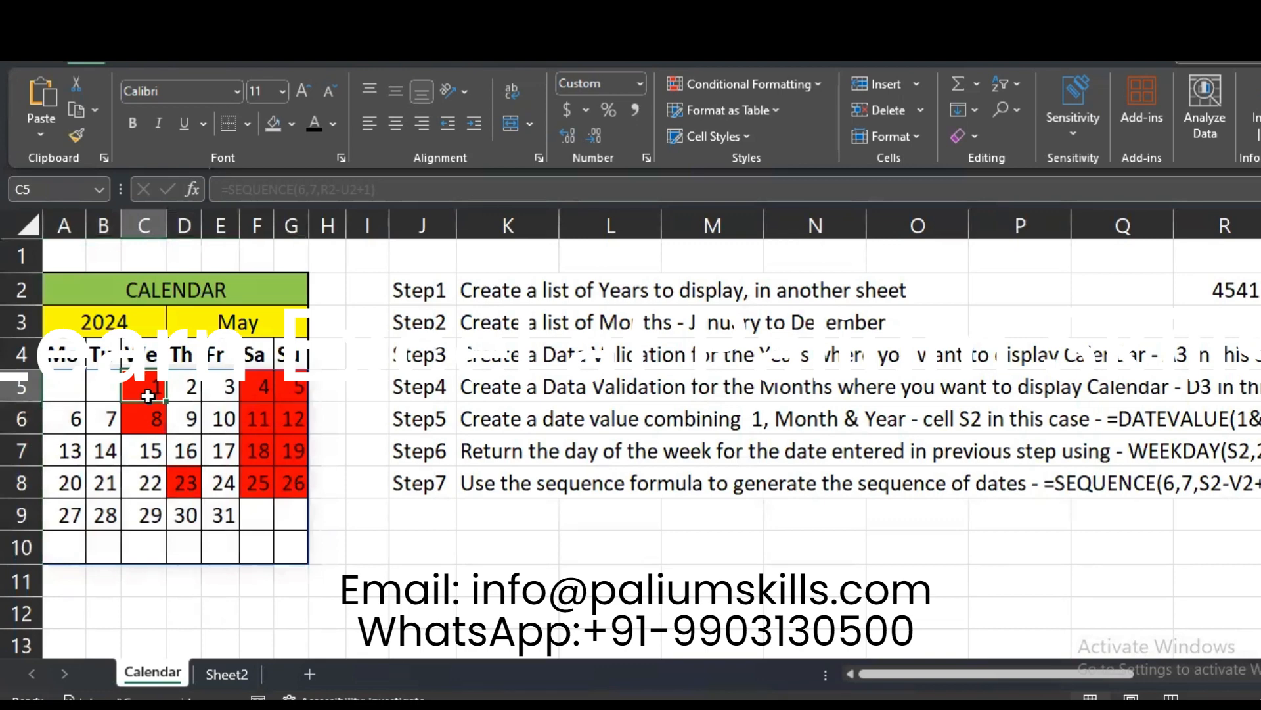
click(748, 81)
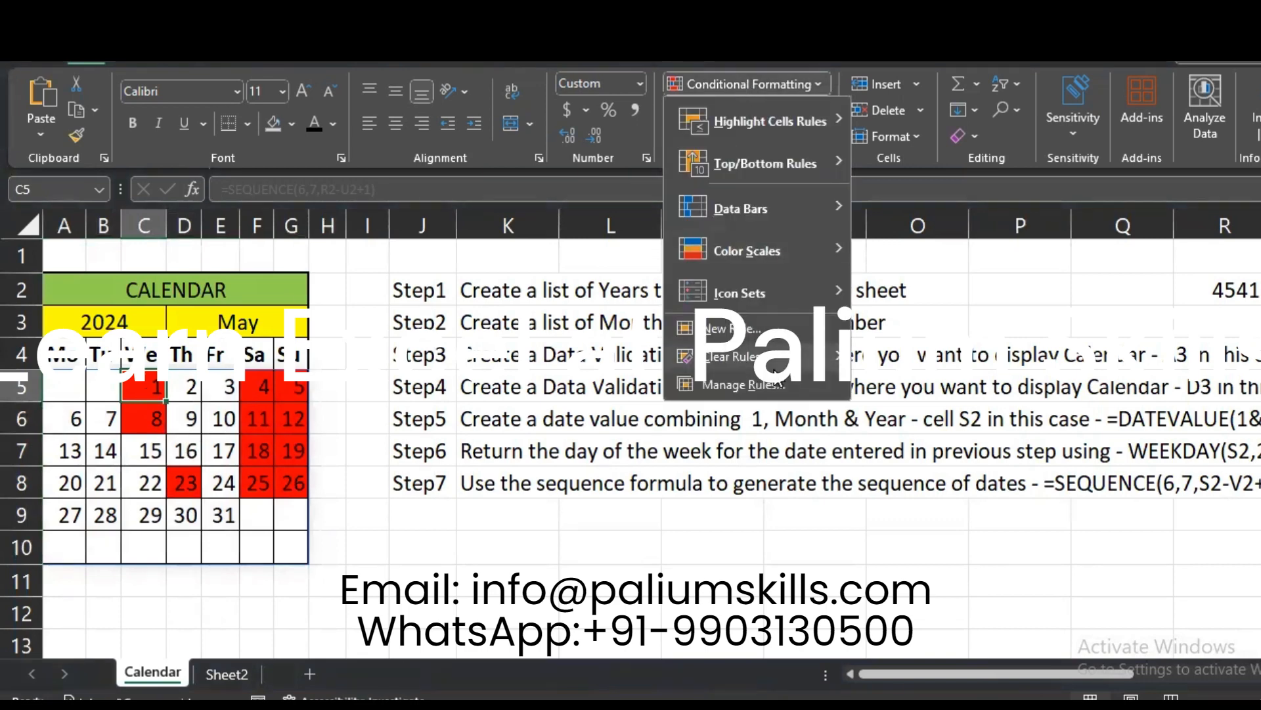
click(743, 384)
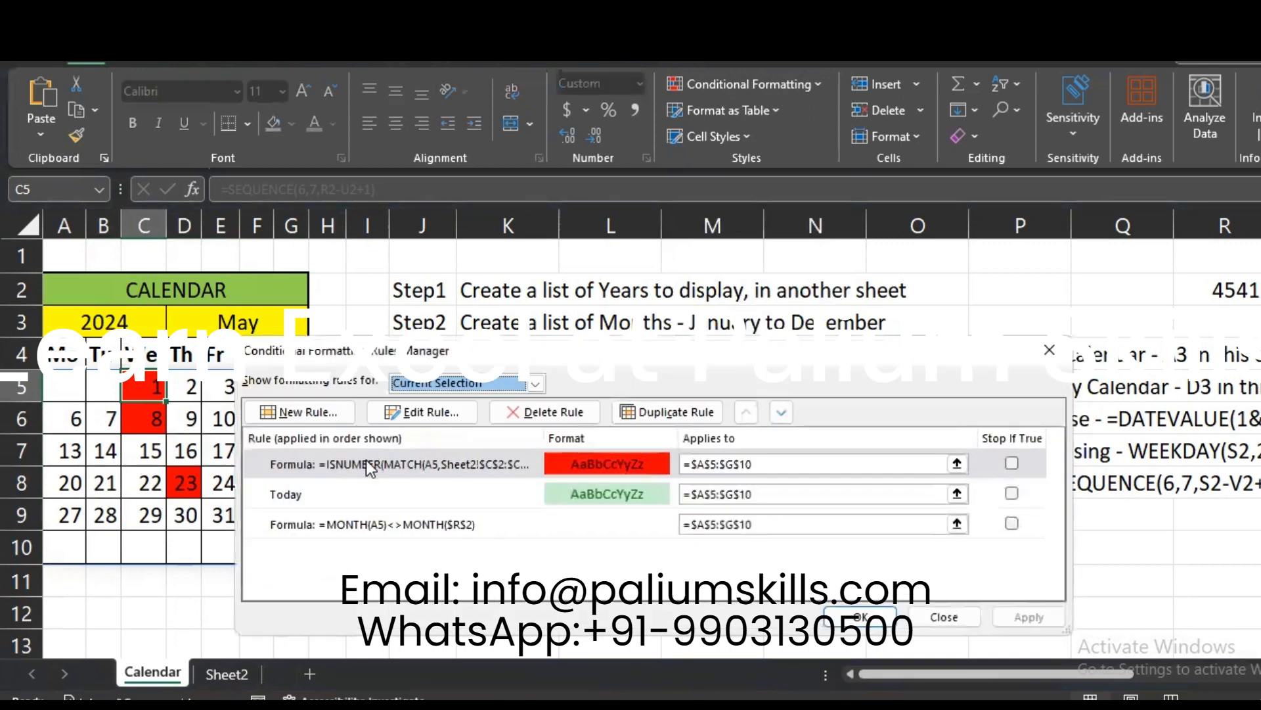
click(365, 460)
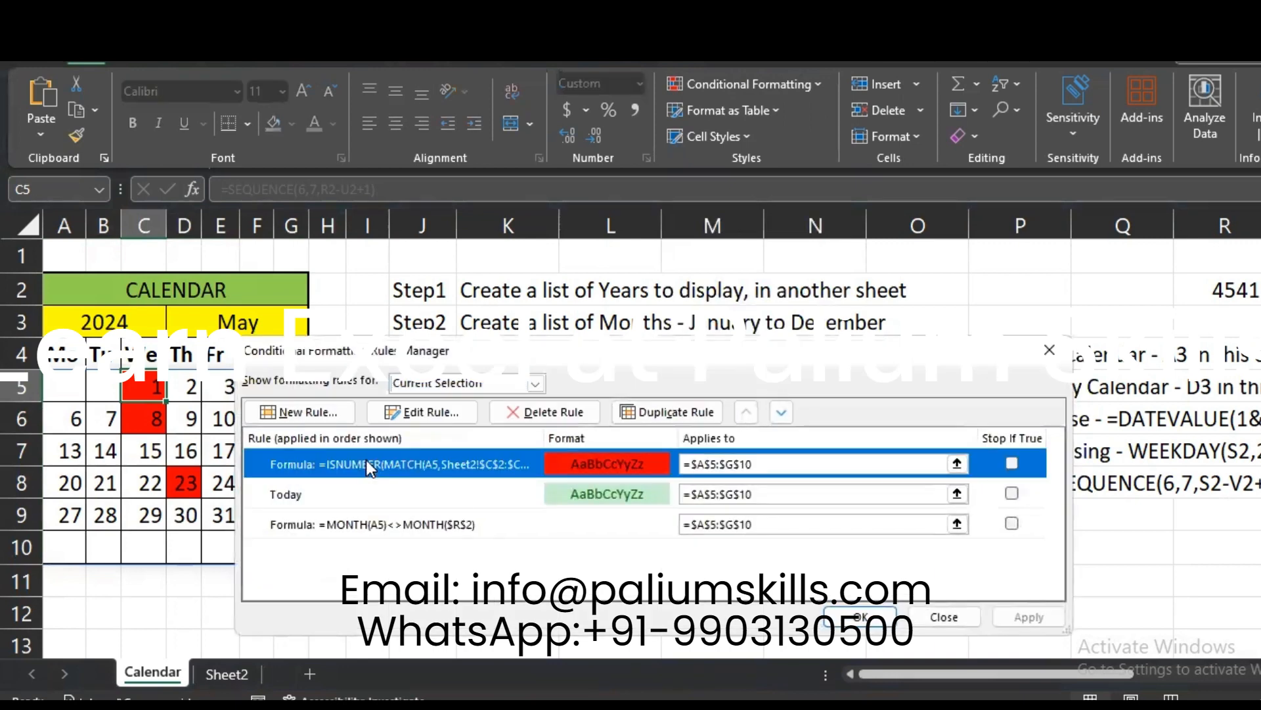
click(416, 413)
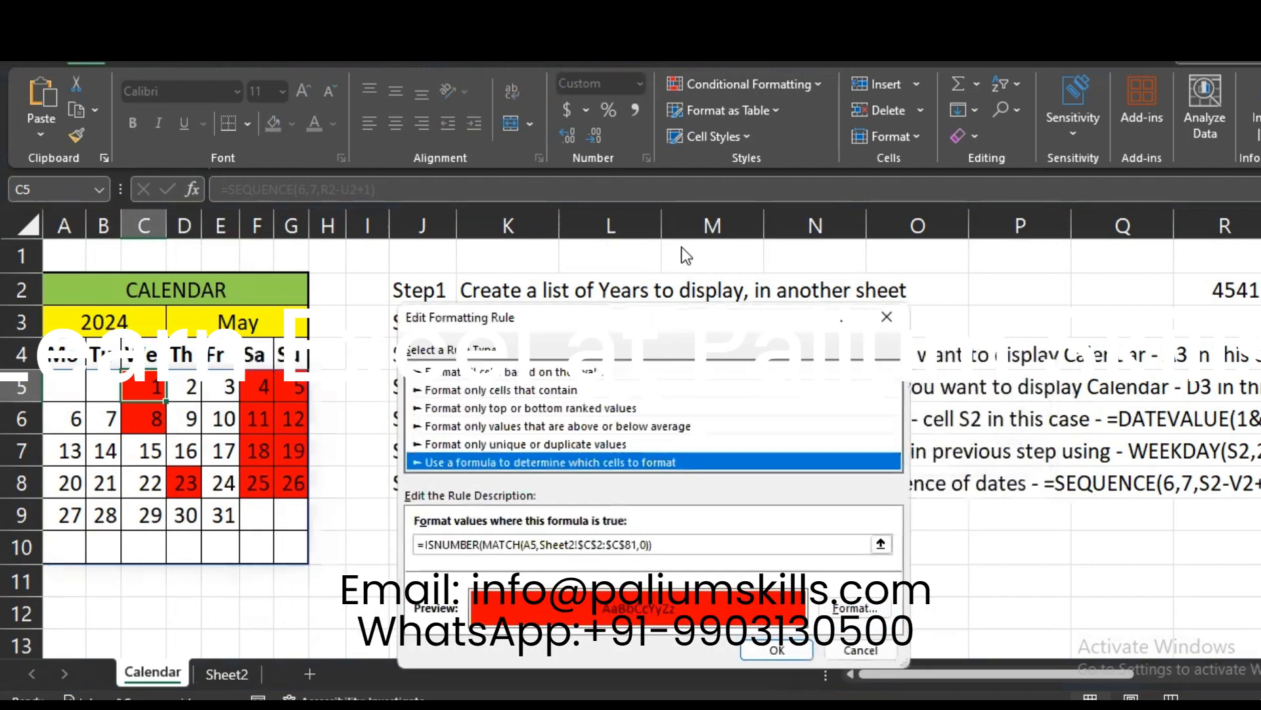
Examine the red rule's ISNUMBER(MATCH) formula alongside the holiday dates in column C of Sheet2.
drag(683, 317, 696, 102)
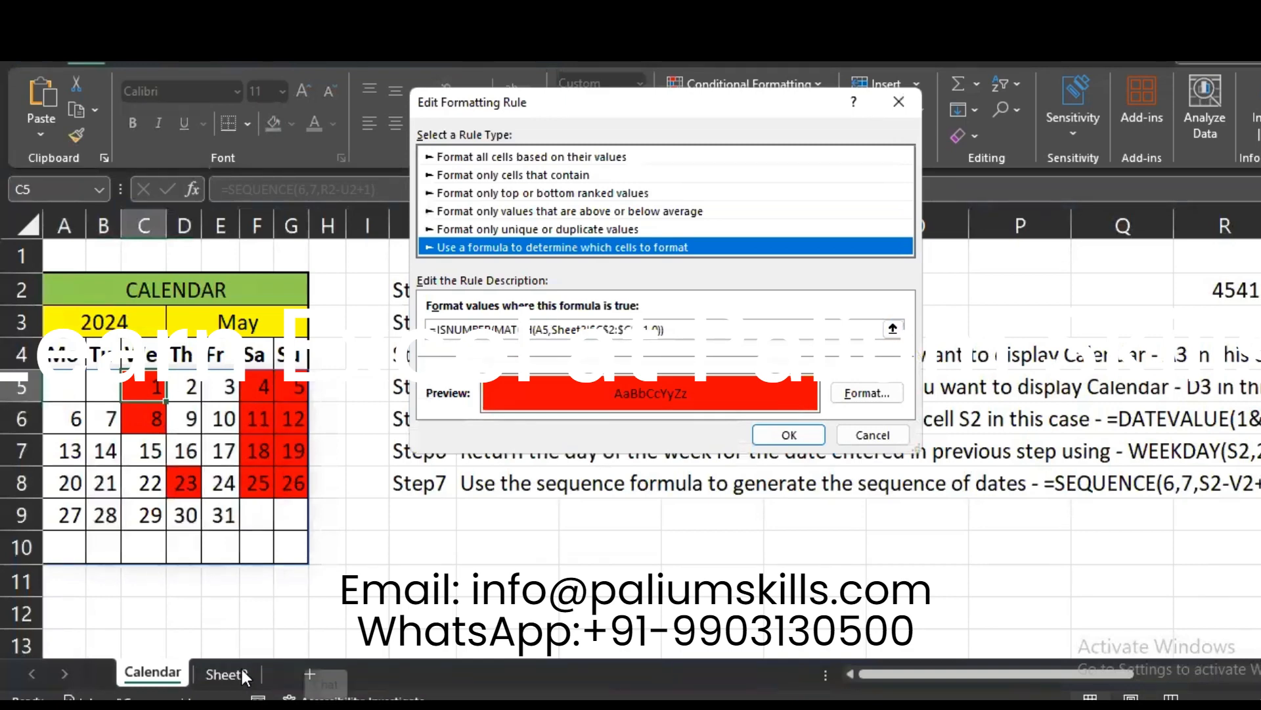
click(609, 328)
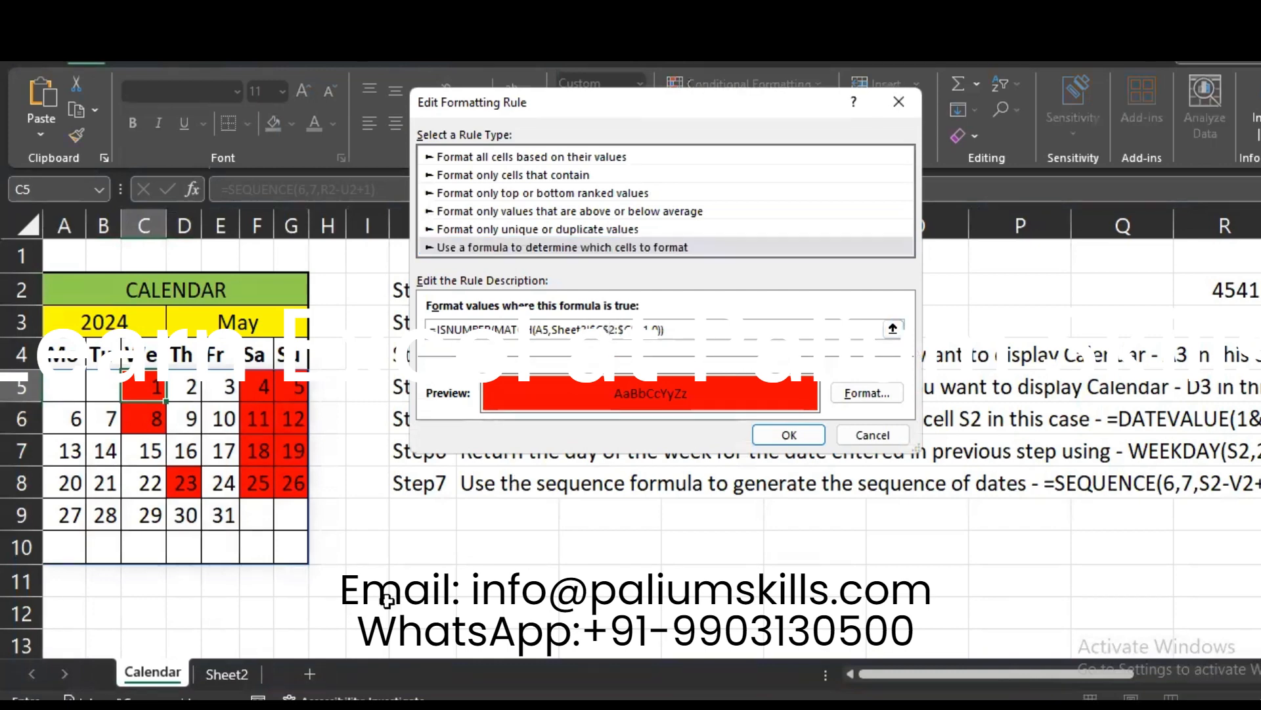
click(214, 684)
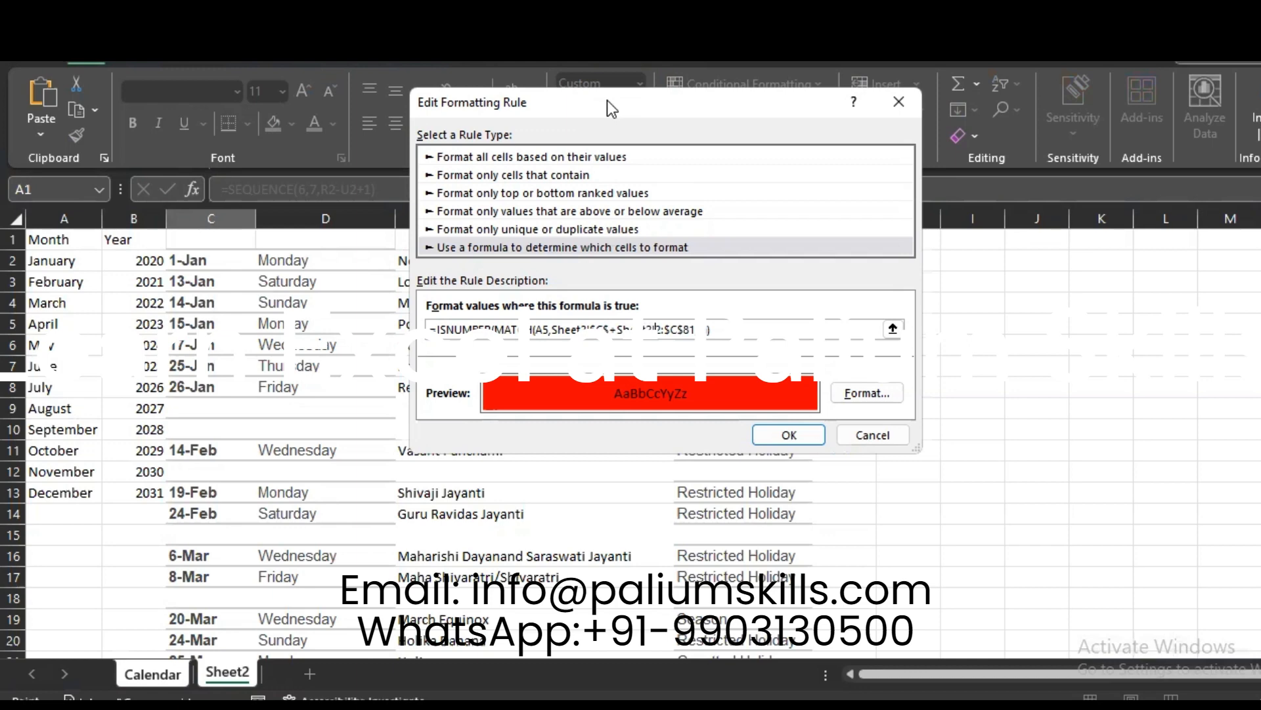
drag(607, 100, 676, 97)
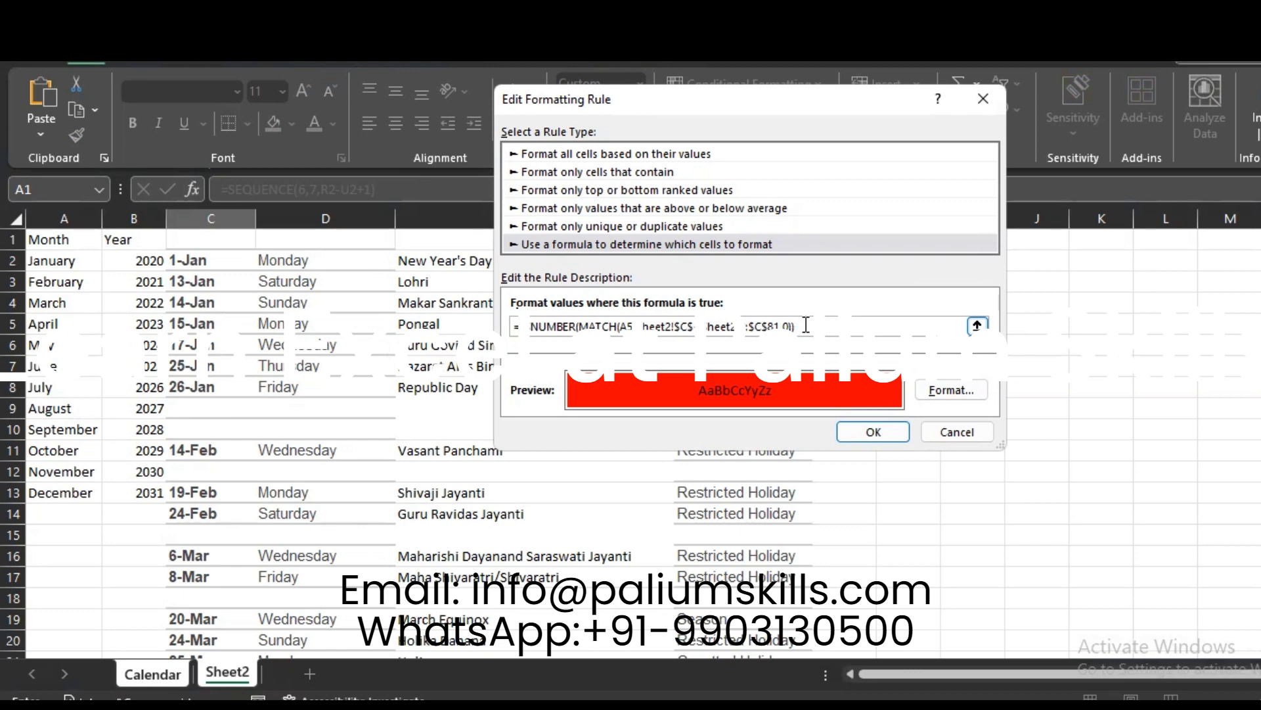
Try to accept the altered ISNUMBER(MATCH) rule formula, and discard the edit.
click(854, 431)
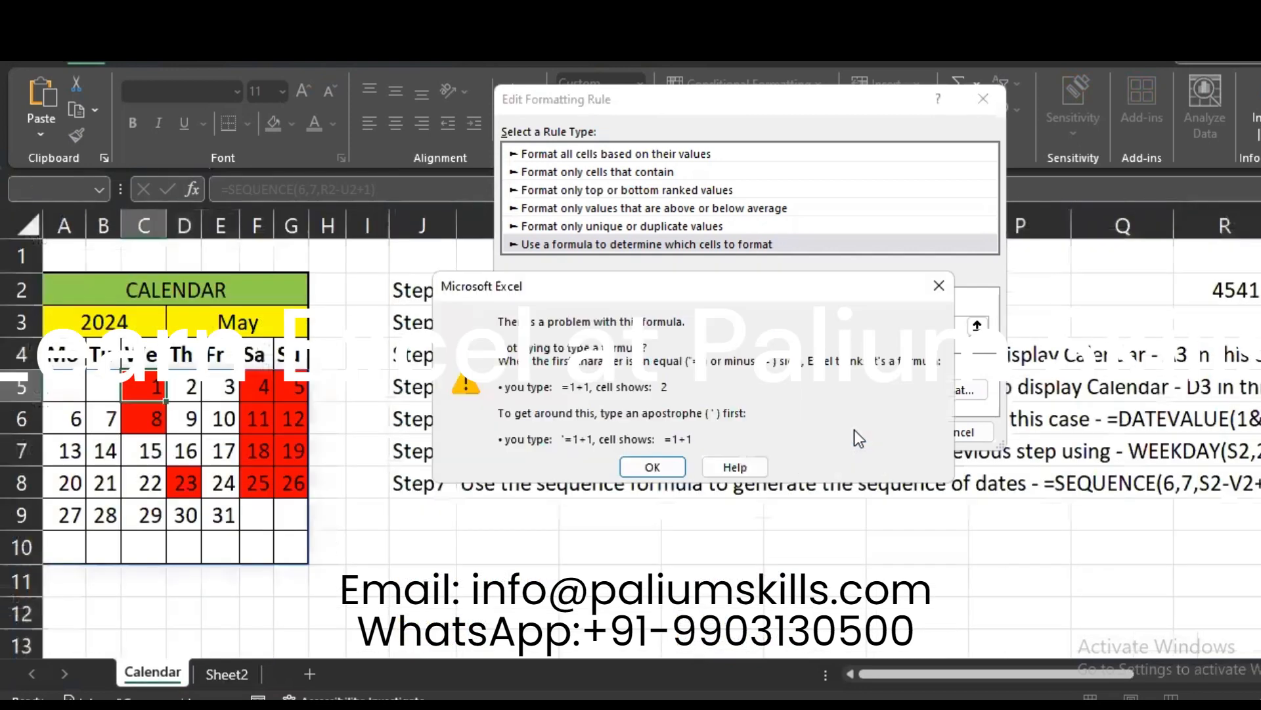
click(645, 460)
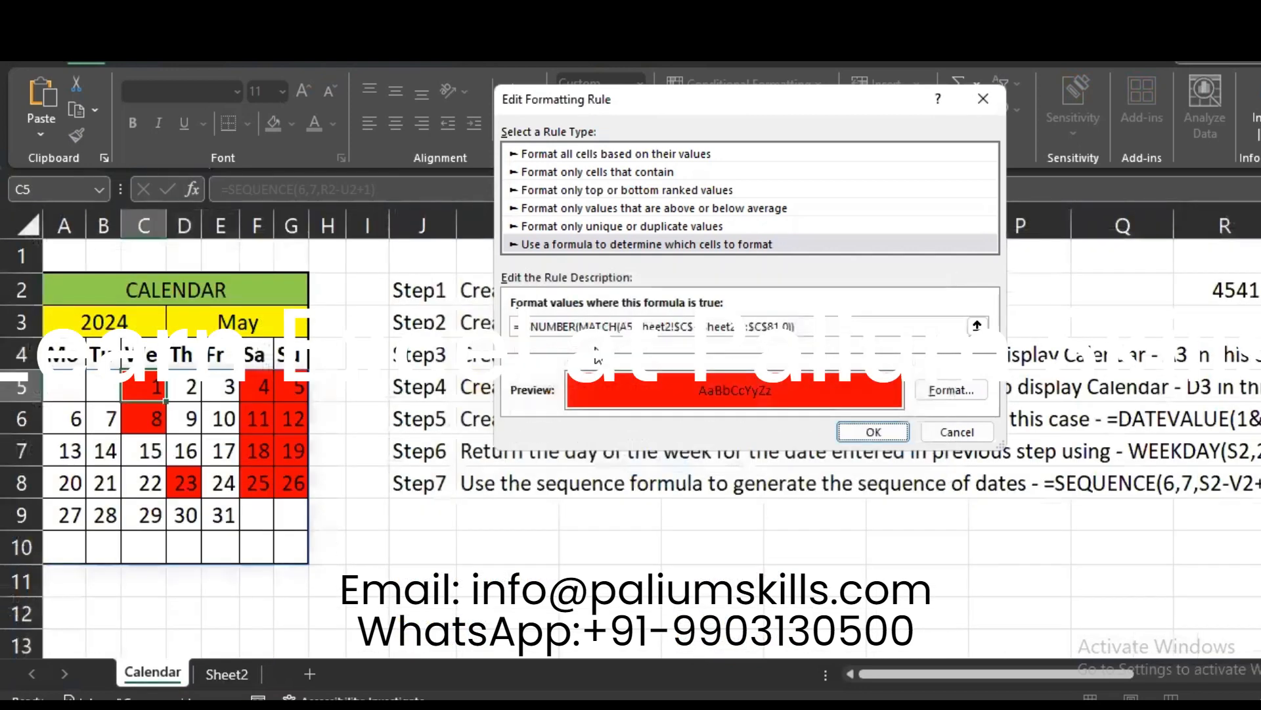
click(860, 434)
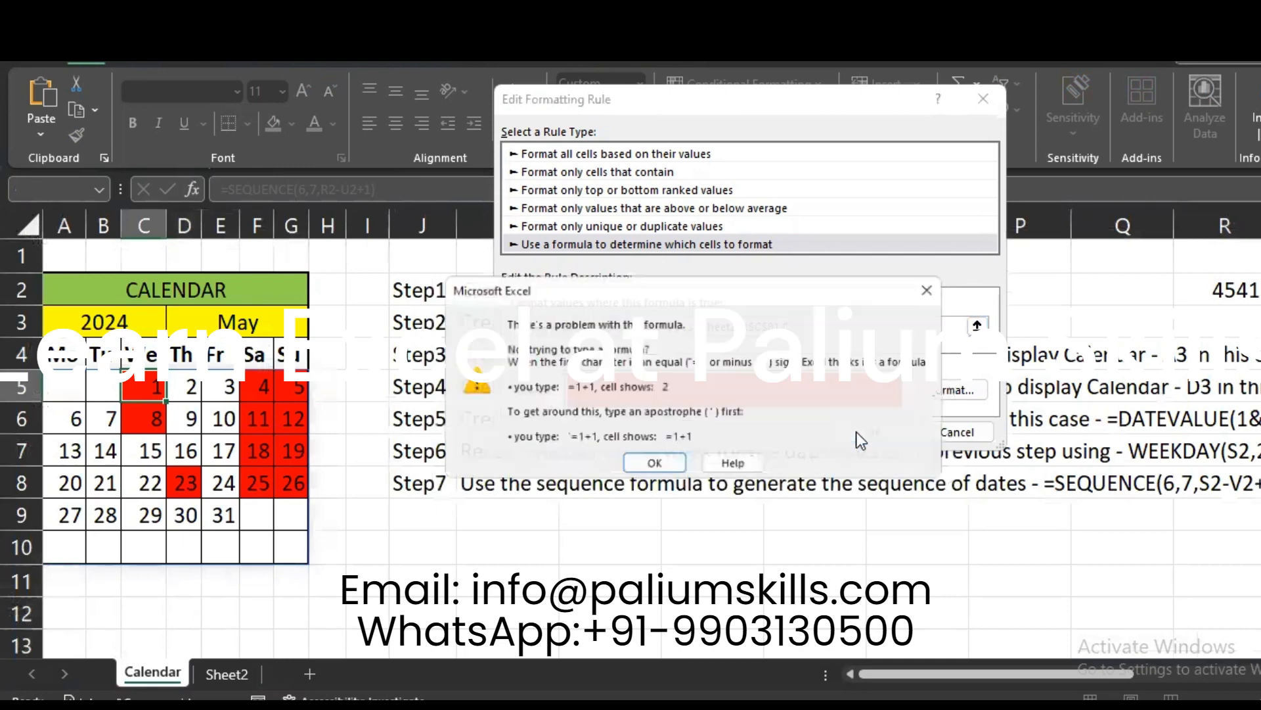
click(664, 465)
click(967, 430)
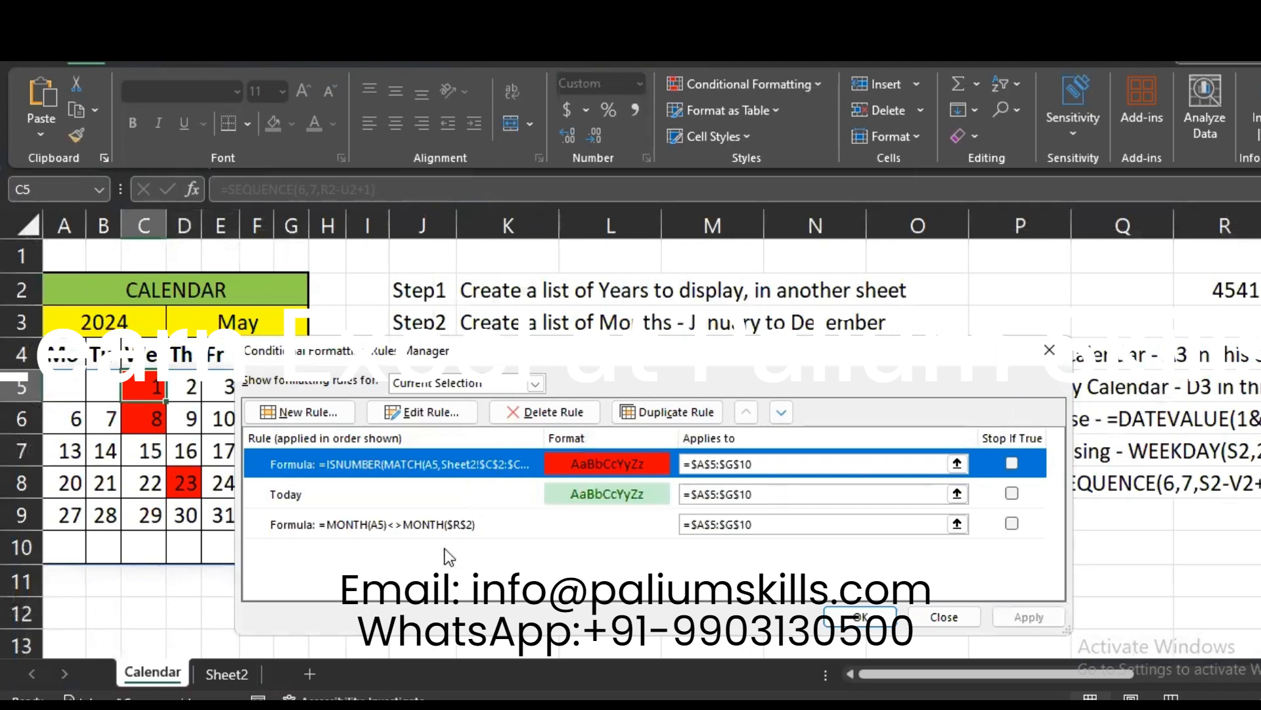
Inspect the Today rule's Dates Occurring condition and green font format, keeping both as they are.
click(372, 494)
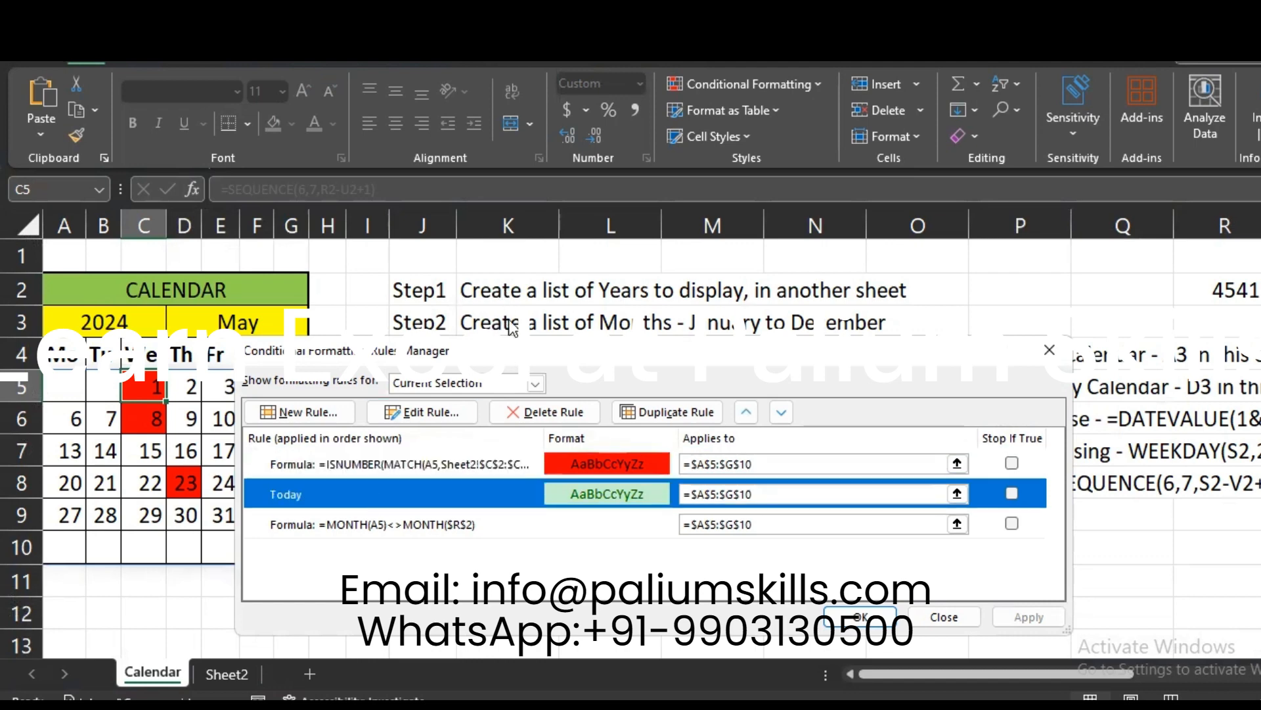
drag(512, 326, 619, 122)
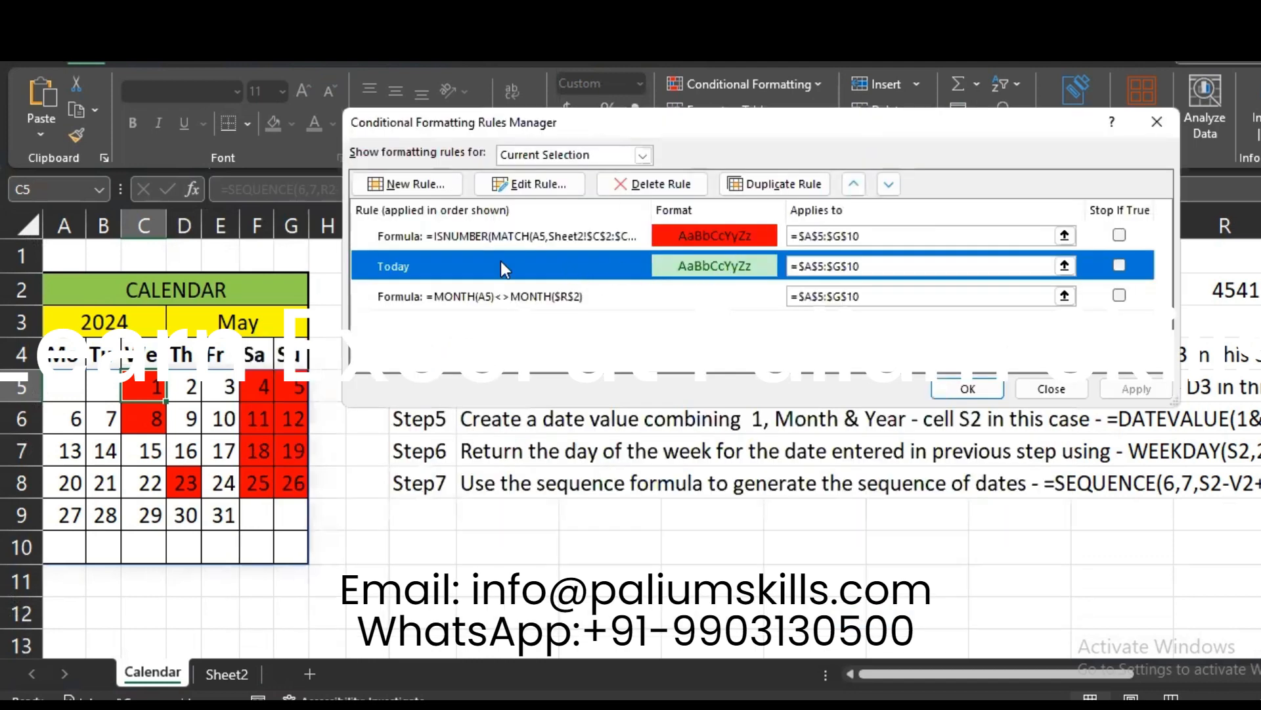
click(523, 183)
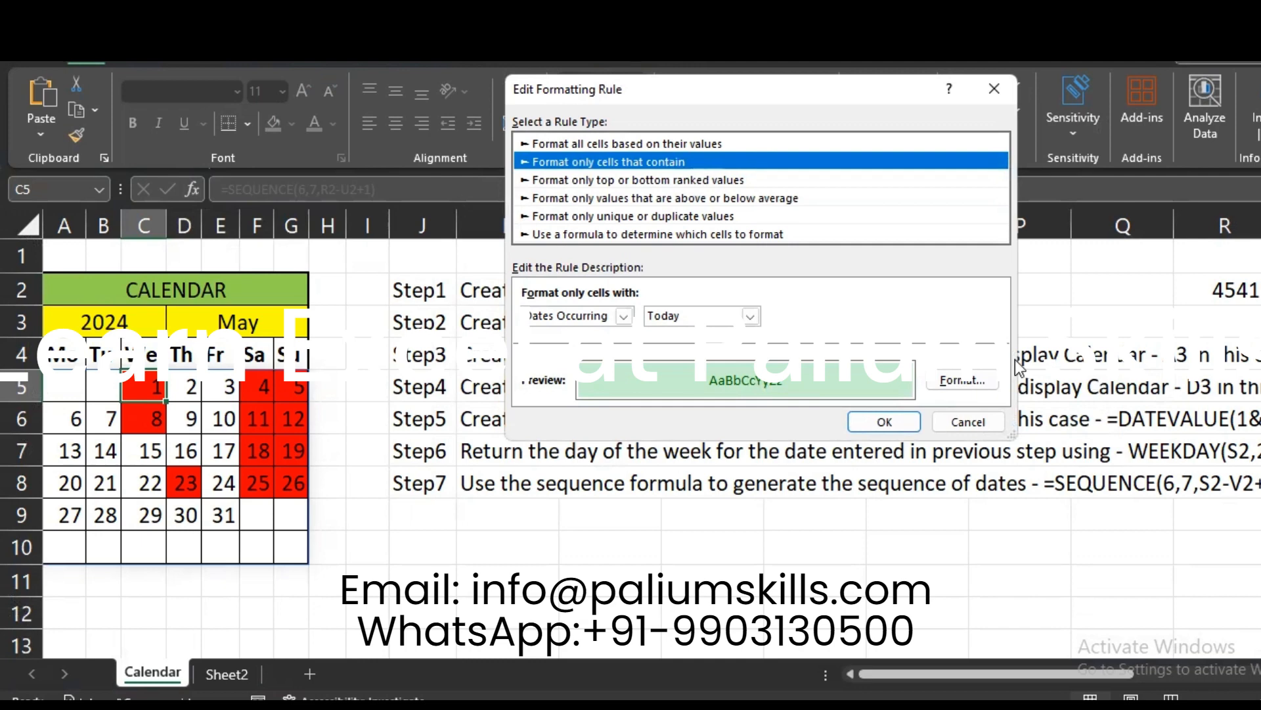
click(968, 384)
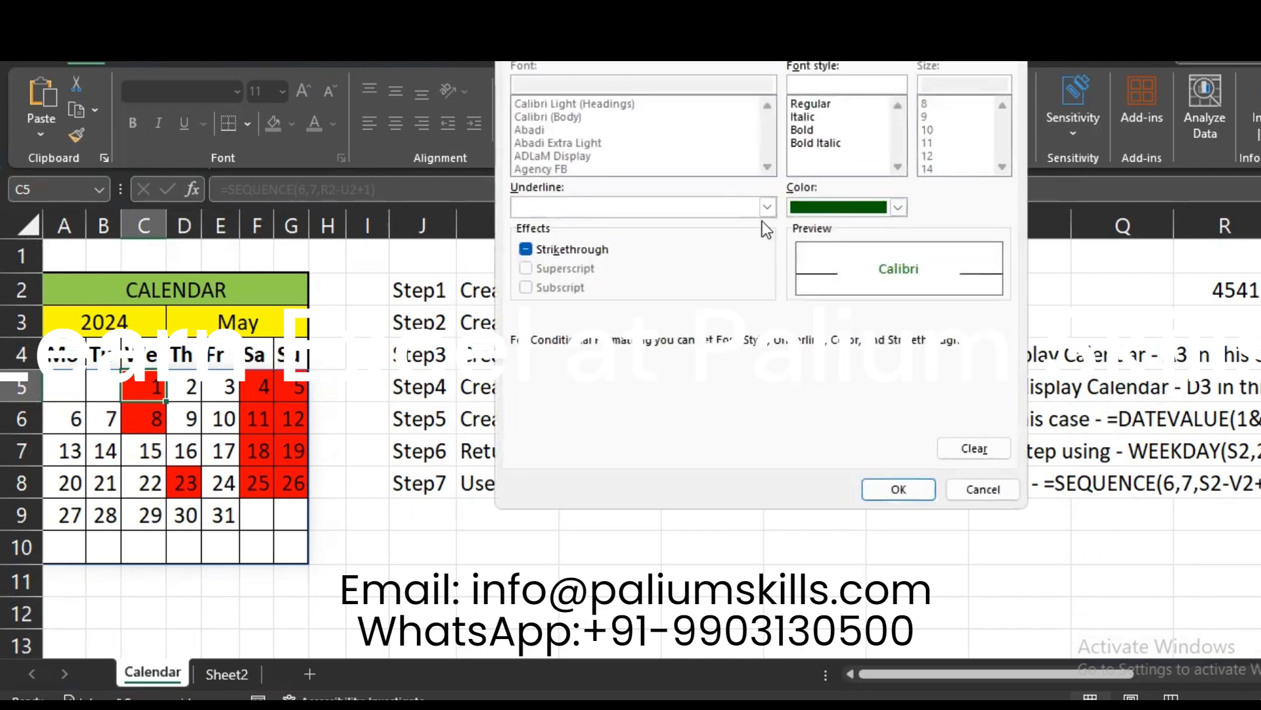
click(898, 488)
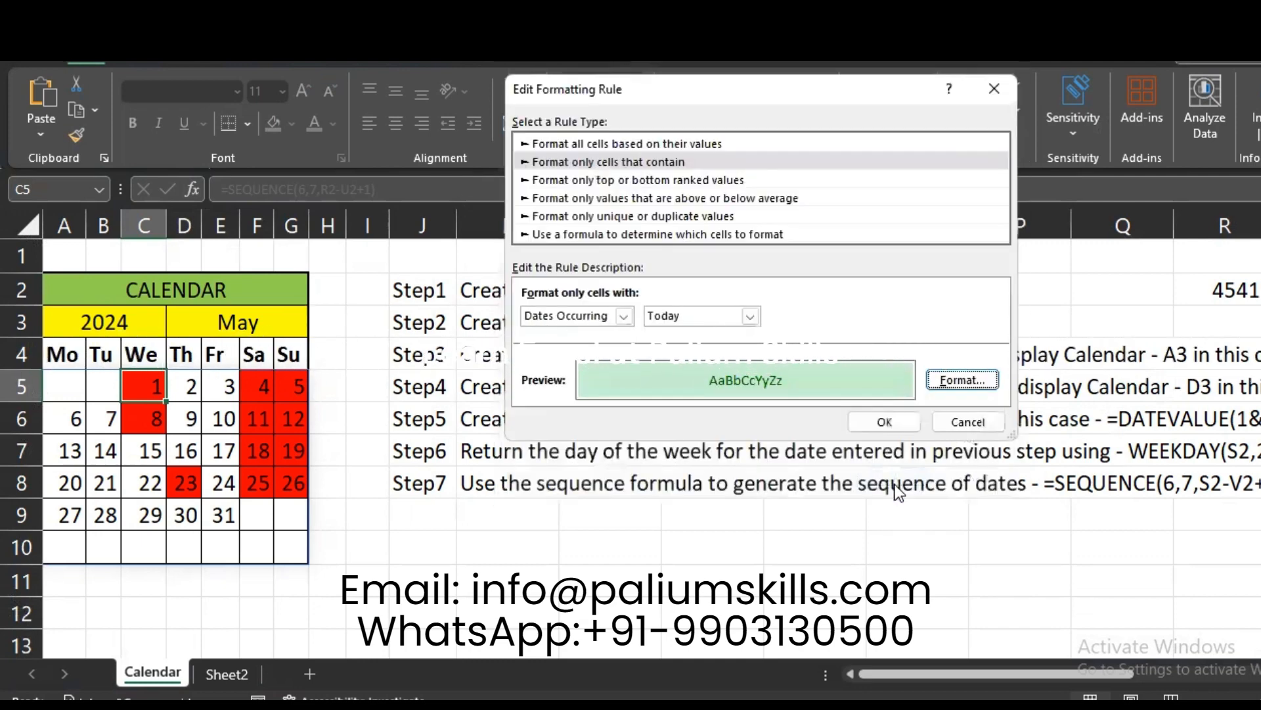
click(870, 423)
Inspect the MONTH(A5)<>MONTH($R$2) rule's formula, font colour and fill, and close the rules manager with the rules unchanged.
click(454, 296)
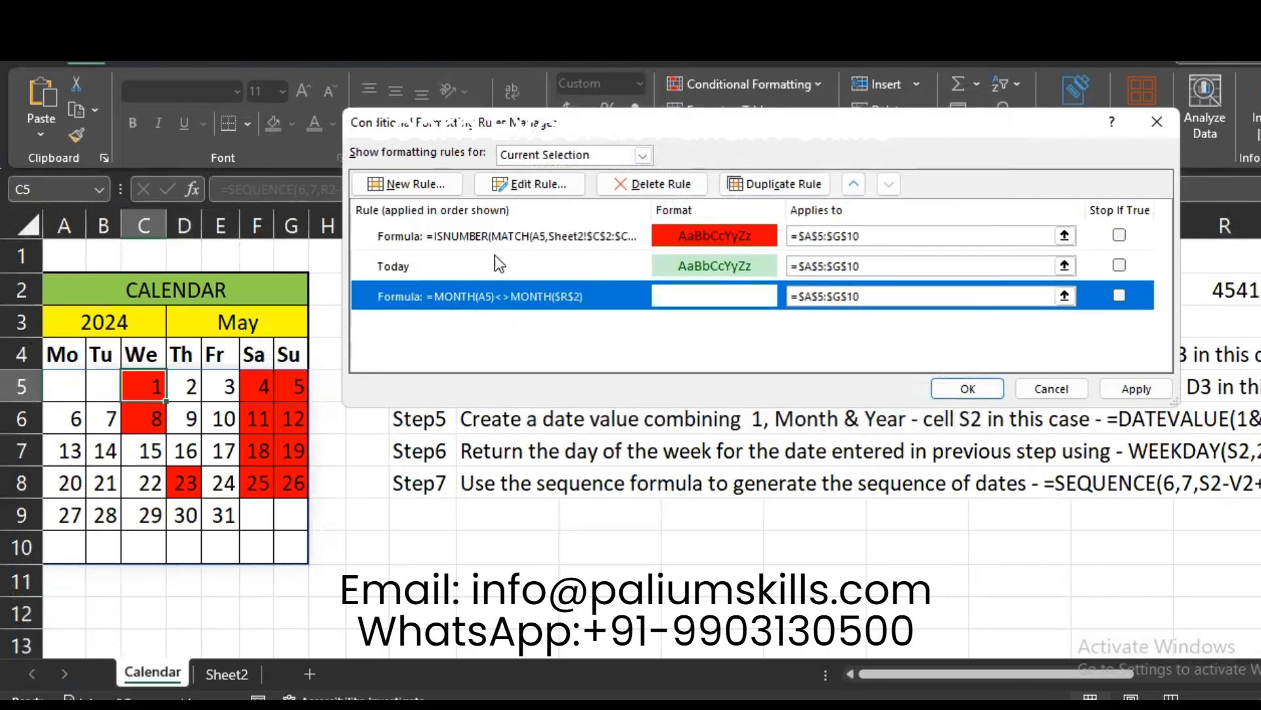
click(529, 184)
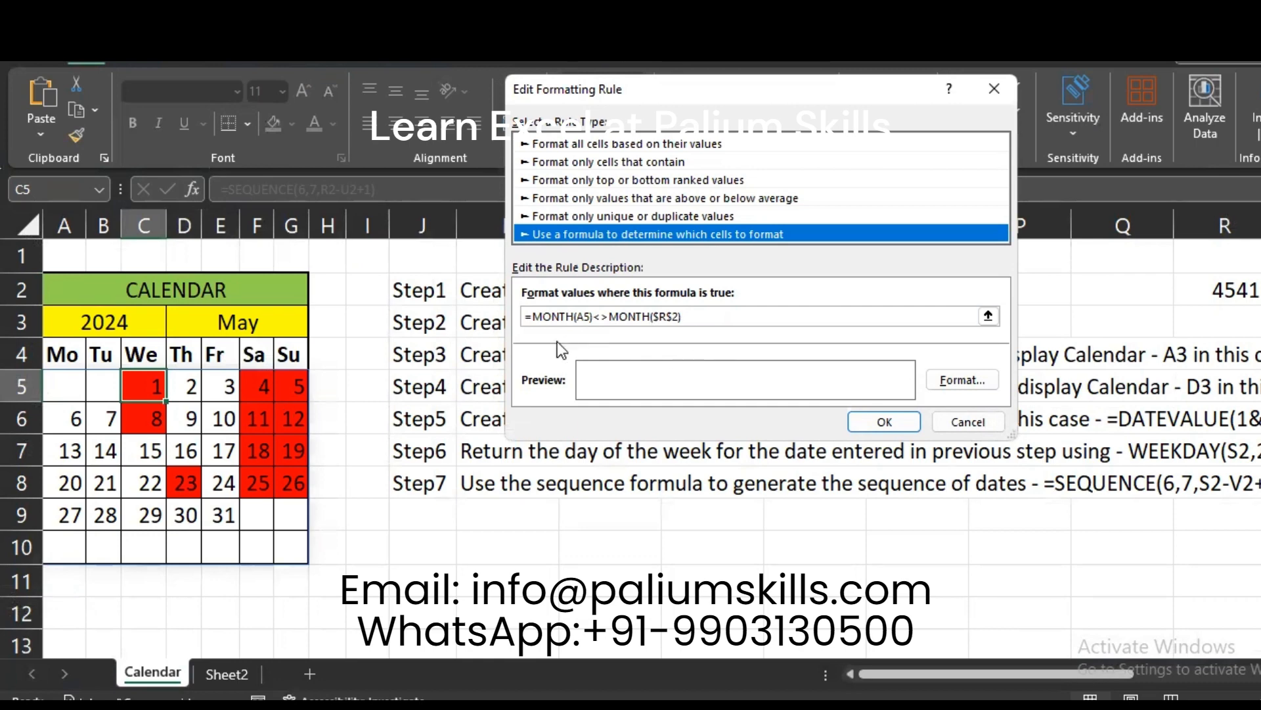
click(971, 380)
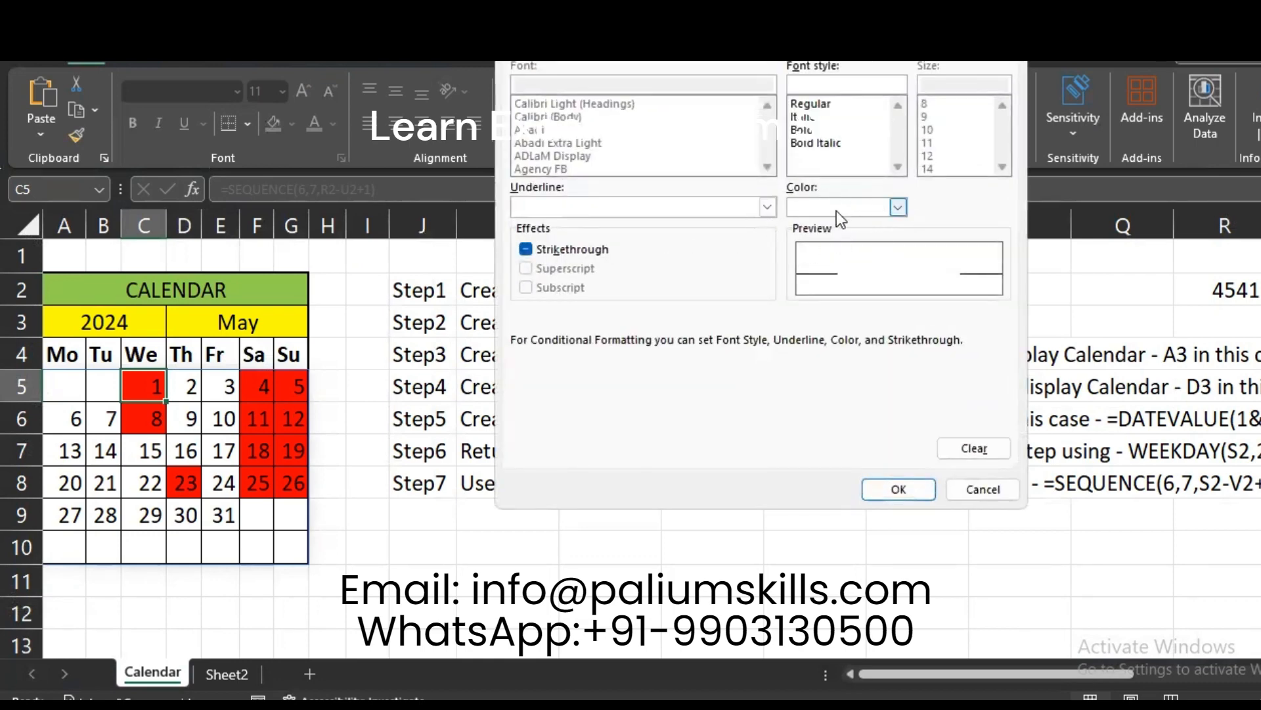
click(647, 44)
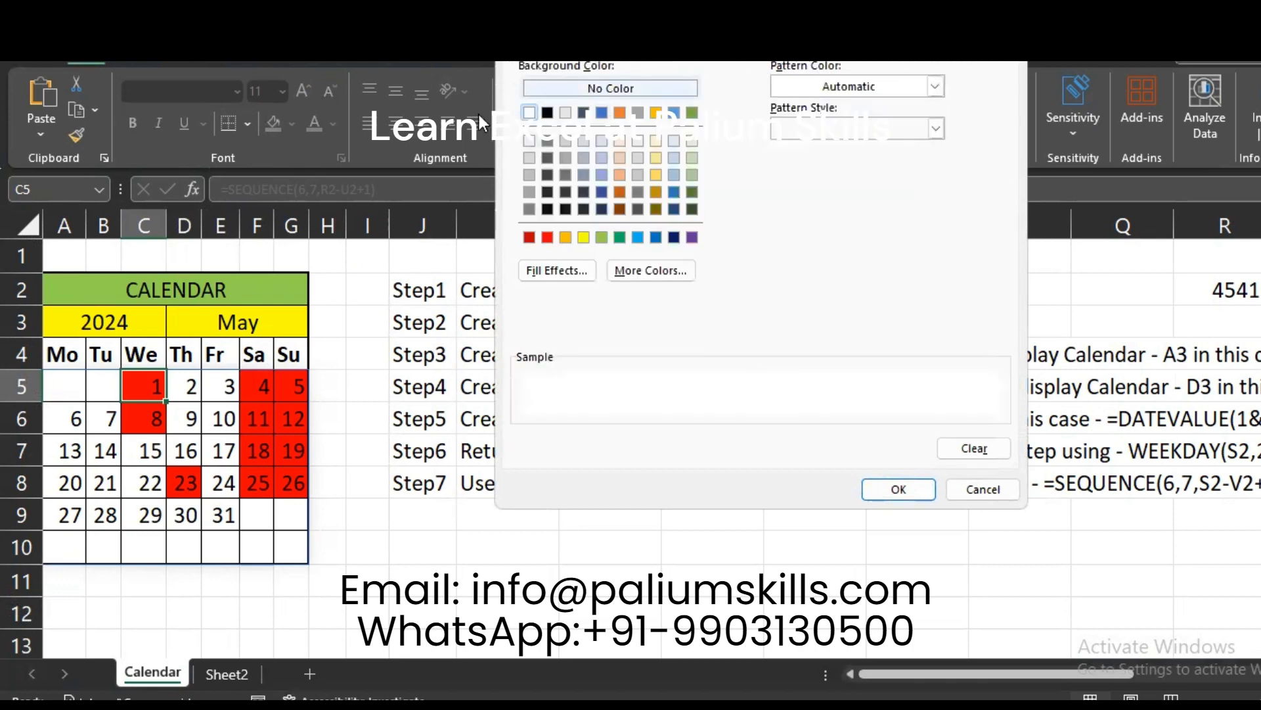
click(900, 498)
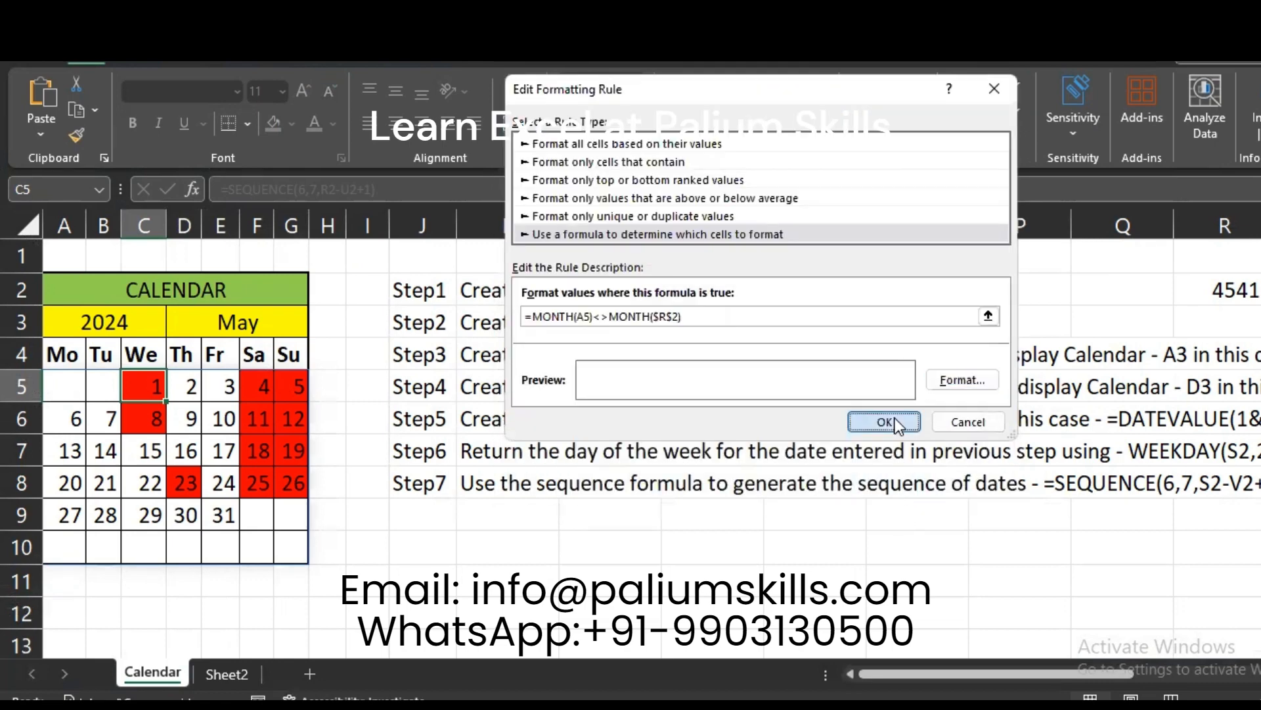
click(895, 419)
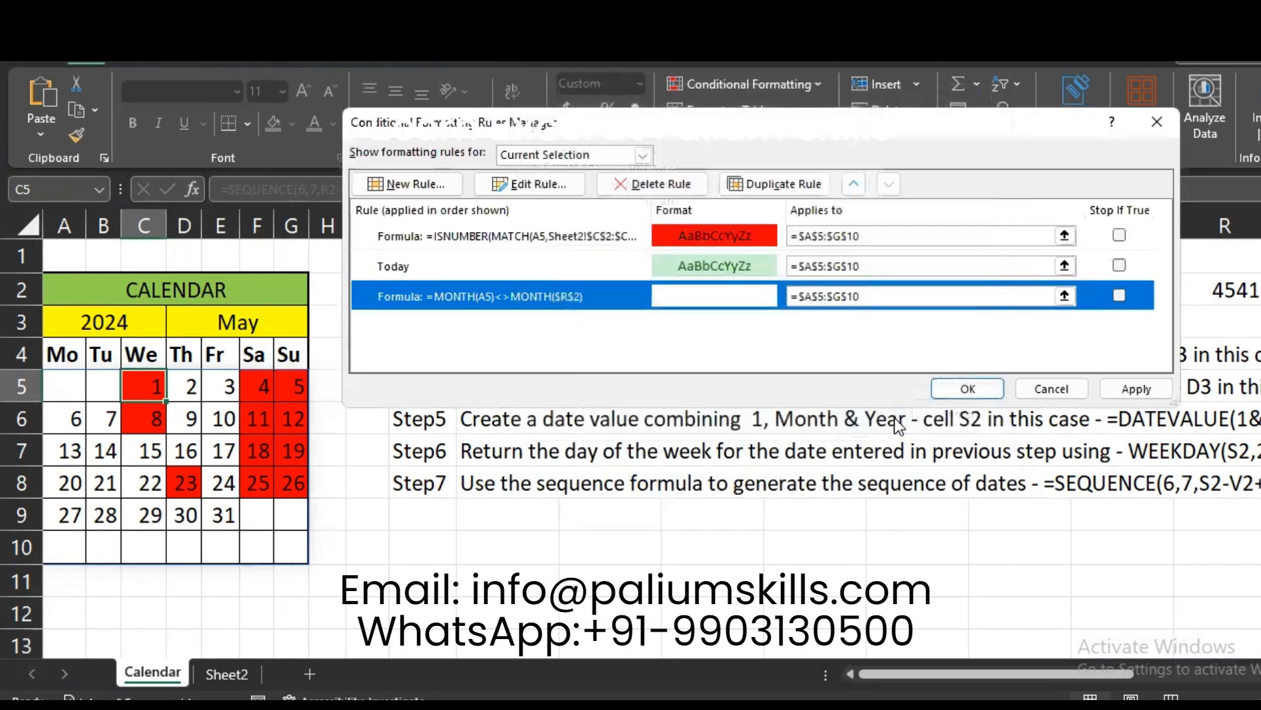
click(965, 389)
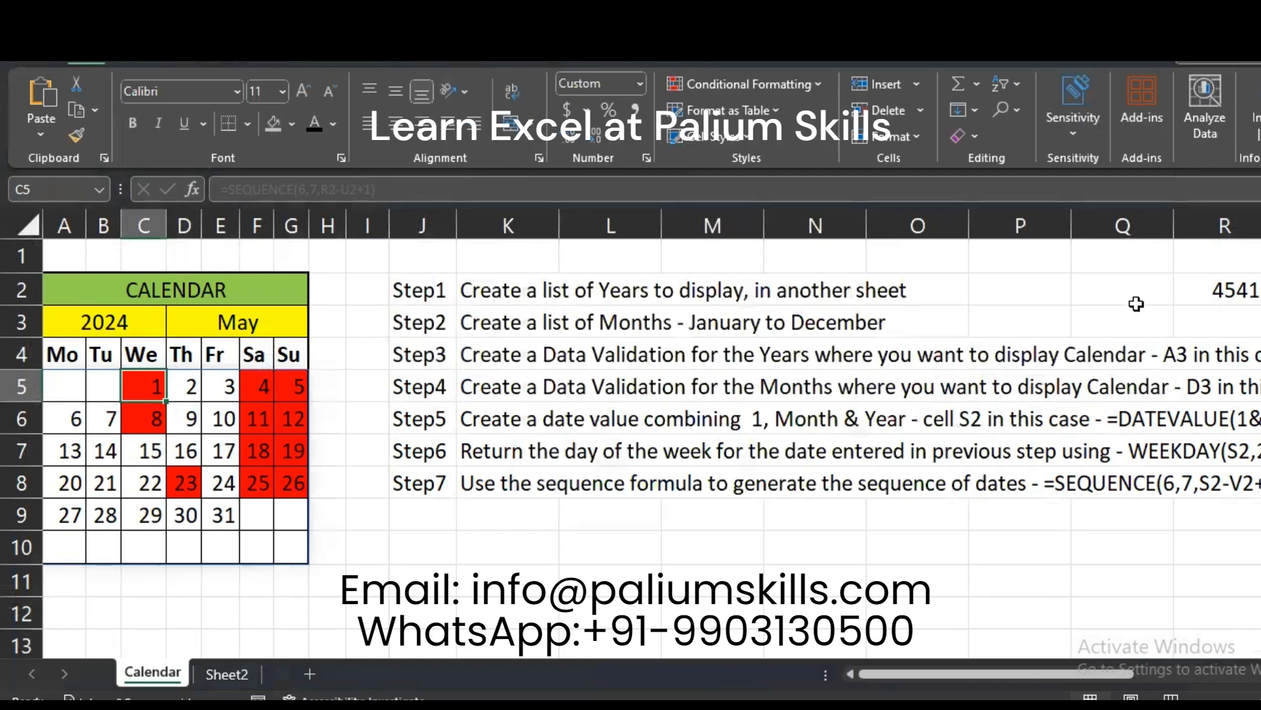
Select Q1:U2 to view the helper cells R2 and U2, and return to the calendar.
drag(1163, 263, 1027, 300)
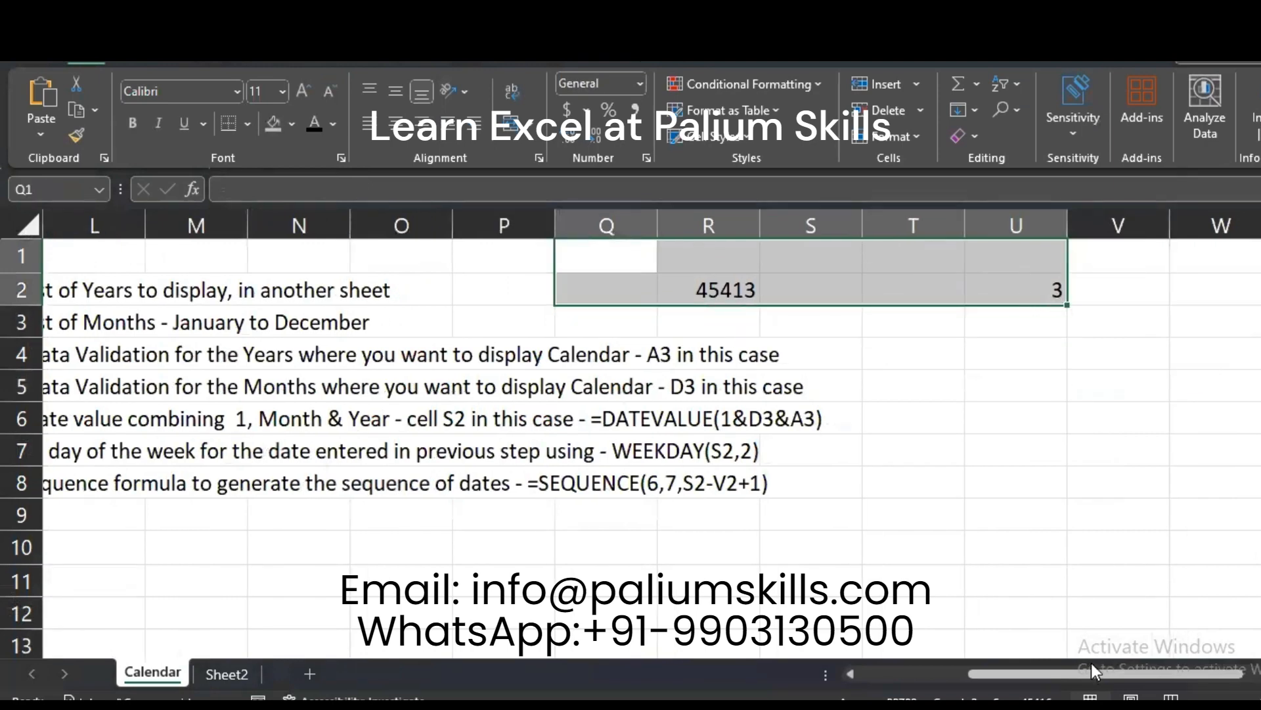
drag(1104, 674, 996, 673)
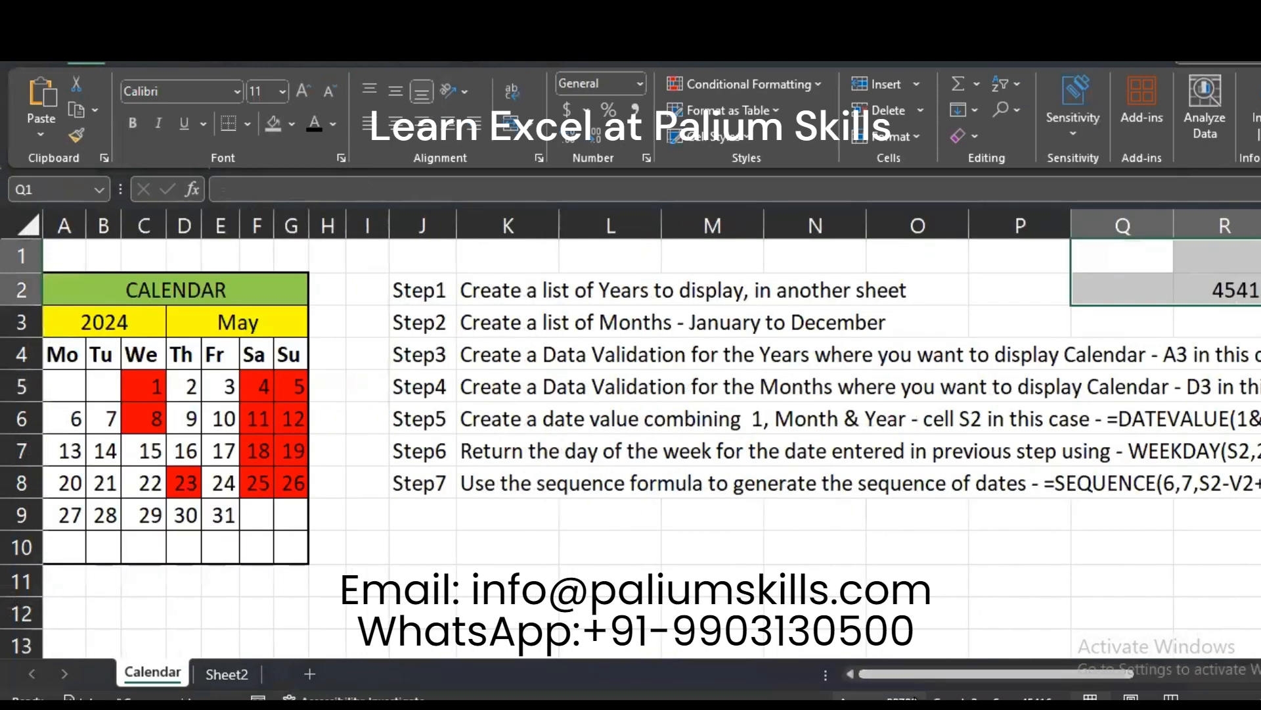